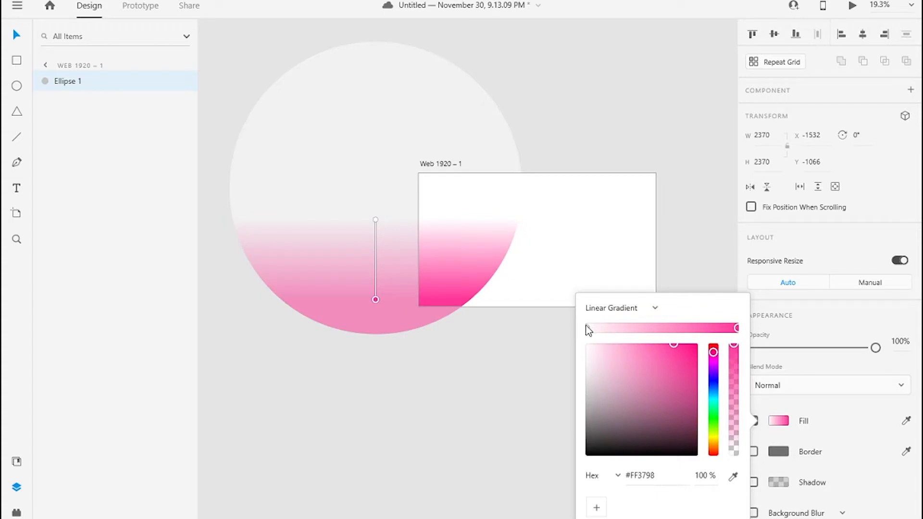
- Set the large circle's upper gradient colour to #FFC1E0 and extend the start of the gradient slightly upward
left_click(588, 328)
left_click(662, 479)
type("ffc1e")
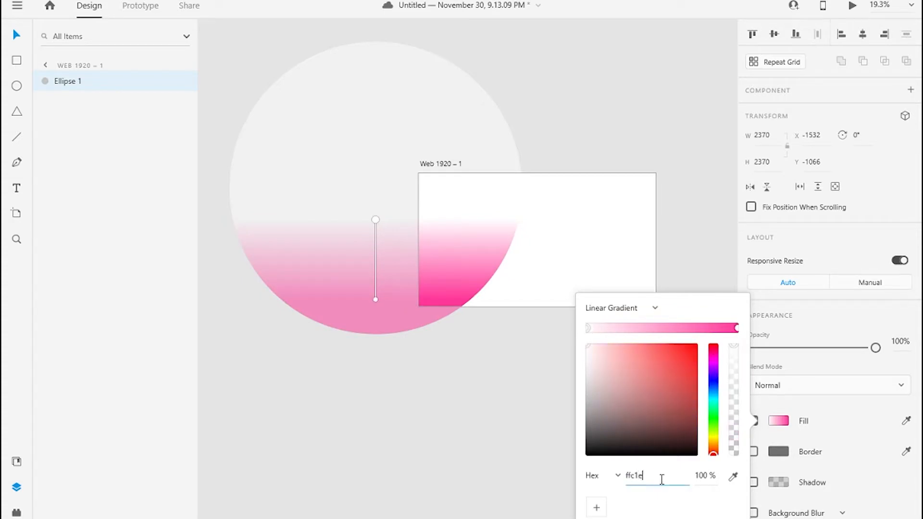
type("0")
key("Return")
left_click_drag(376, 219, 376, 209)
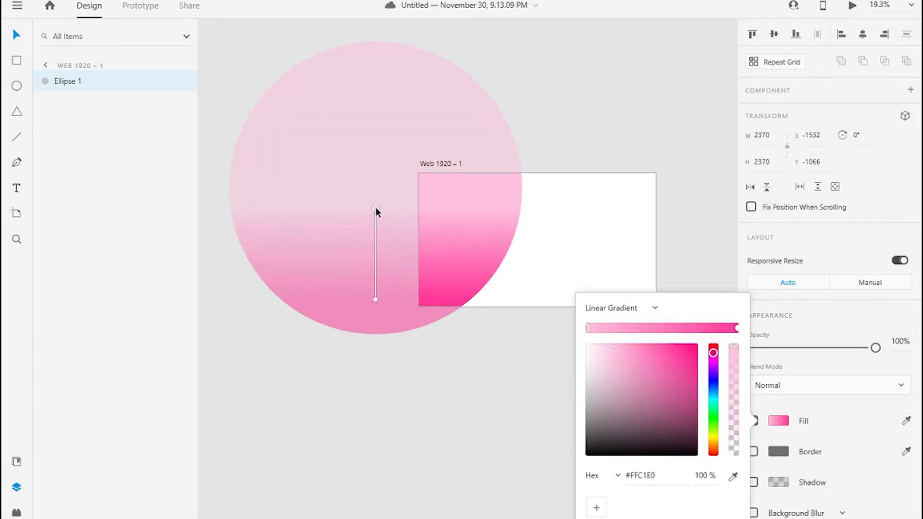
left_click(487, 319)
- Import the ice cream cone image 22 into the document
left_click(17, 6)
left_click(25, 435)
double_click(174, 57)
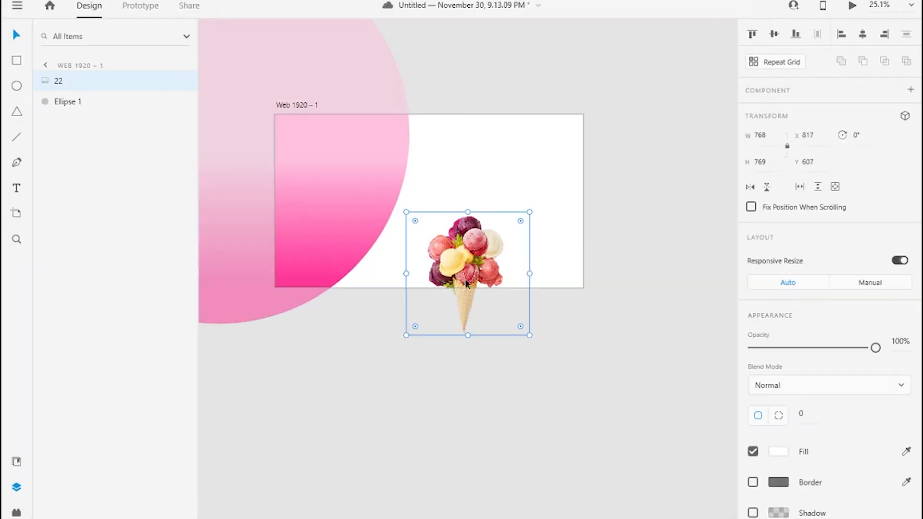
- Resize the ice cream image to 970 wide and move it to about X 95, Y 54 over the pink circle
left_click_drag(465, 280, 390, 199)
left_click_drag(331, 256, 316, 272)
left_click(775, 136)
type("970")
key("Return")
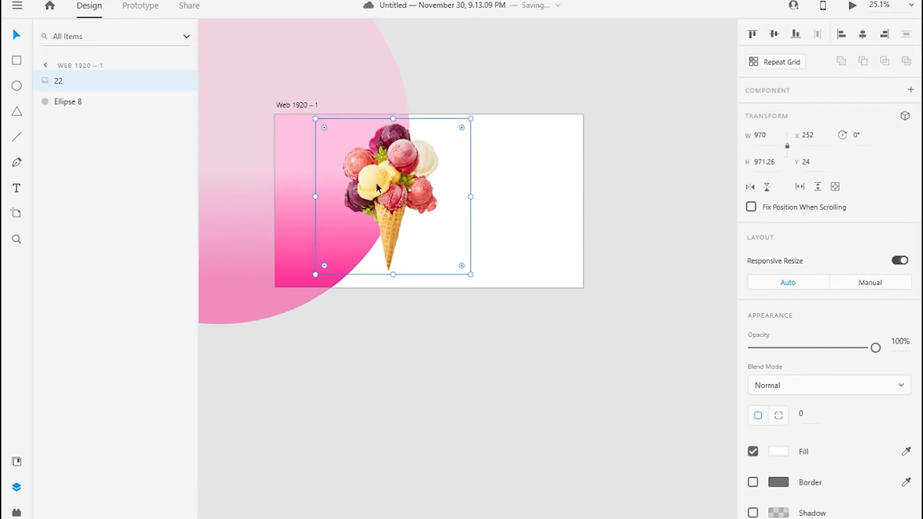
left_click_drag(391, 193, 365, 197)
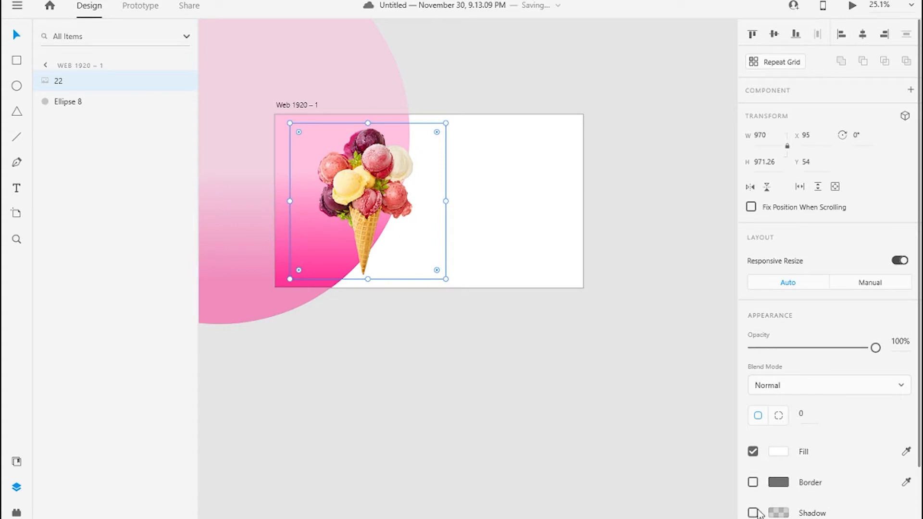
- Add a shadow to the ice cream image with blur 25, colour #F25858 and 32% opacity
left_click(753, 513)
scroll(817, 456, "down", 2)
left_click(840, 441)
left_click(886, 441)
type("25")
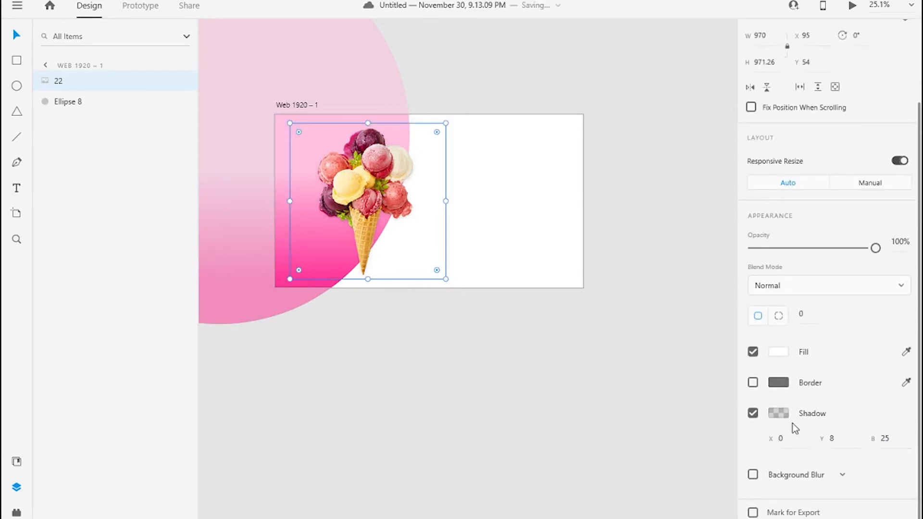
left_click(778, 413)
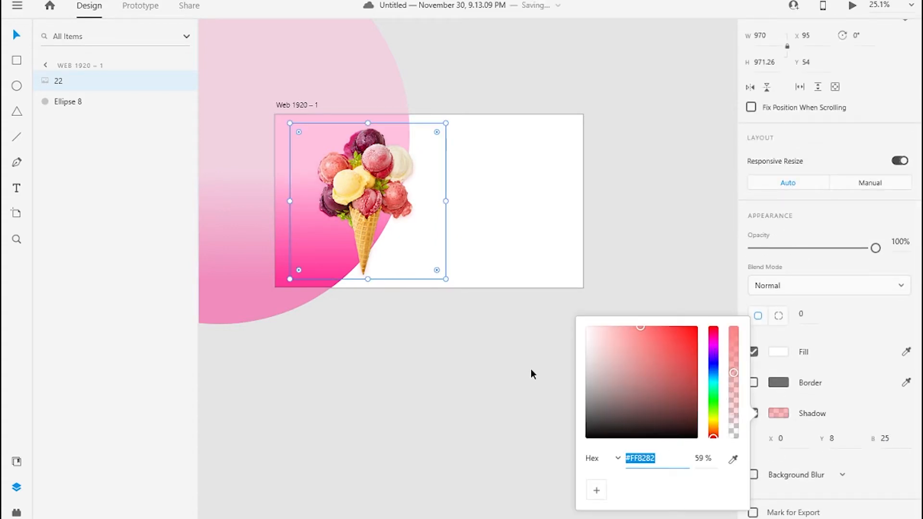
scroll(370, 215, "up", 3)
scroll(372, 231, "down", 2)
left_click_drag(734, 380, 735, 406)
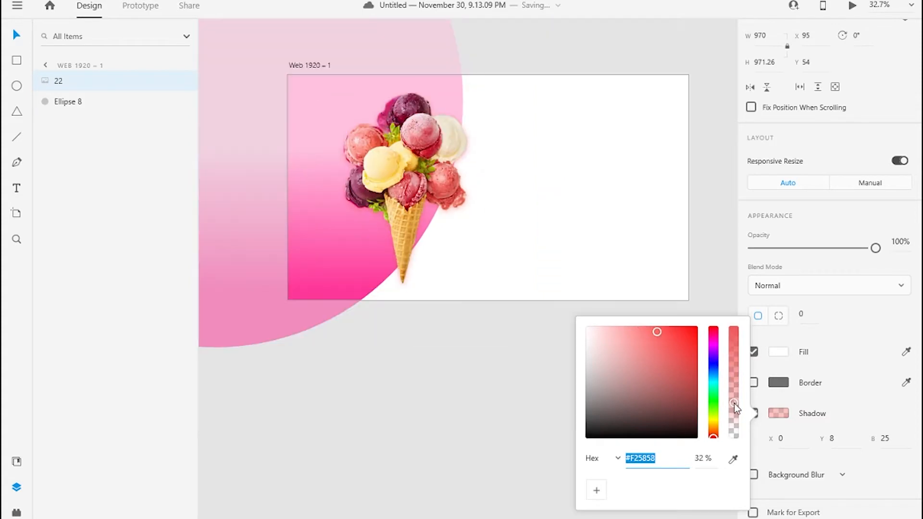
left_click(402, 350)
- Draw a circle about 330 px wide beside the cone, borderless and filled with pink sampled from the background
scroll(482, 249, "right", 2)
key("e")
left_click_drag(261, 182, 329, 275)
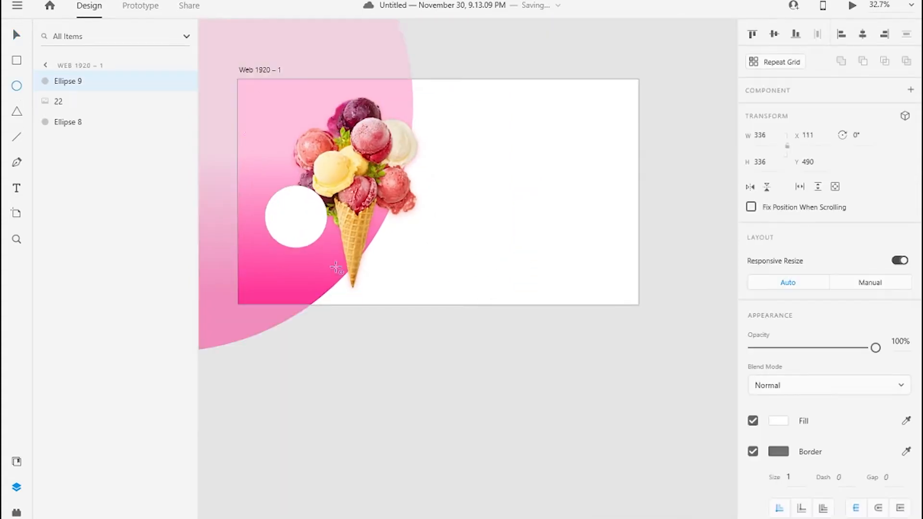
left_click(753, 452)
left_click(906, 421)
left_click(269, 289)
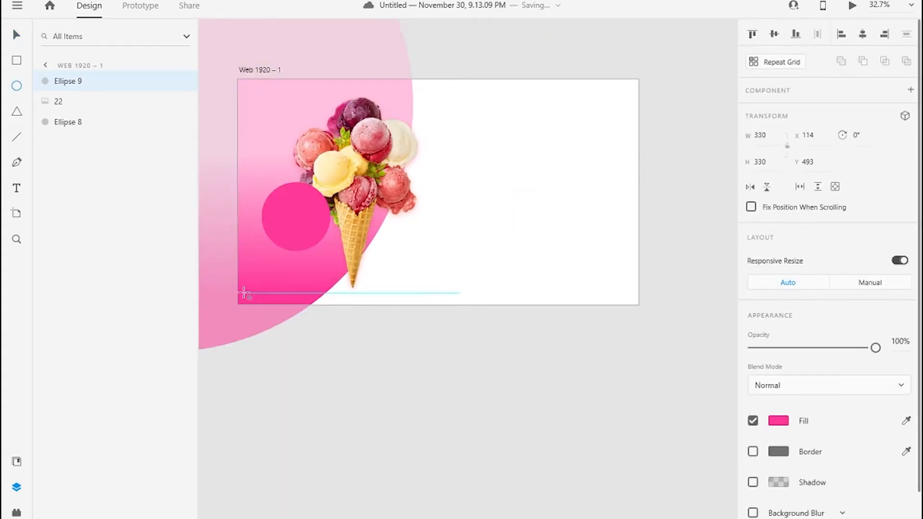
- Apply an object blur with an amount of 50 to the new pink circle
scroll(260, 224, "up", 1)
scroll(817, 433, "down", 1)
left_click(753, 474)
left_click(842, 382)
left_click(798, 399)
left_click_drag(834, 475, 870, 475)
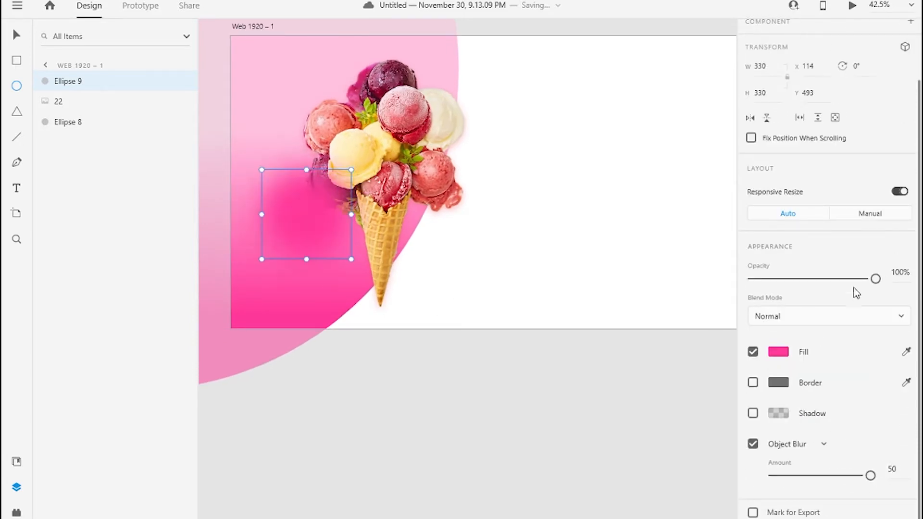
- Set the blurred circle's opacity to 60% and place its layer beneath the ice cream image
left_click_drag(875, 279, 830, 287)
left_click_drag(67, 81, 62, 109)
left_click_drag(826, 283, 827, 279)
- Move the blurred circle Ellipse 9 up to about Y 407 behind the scoops
left_click(305, 202)
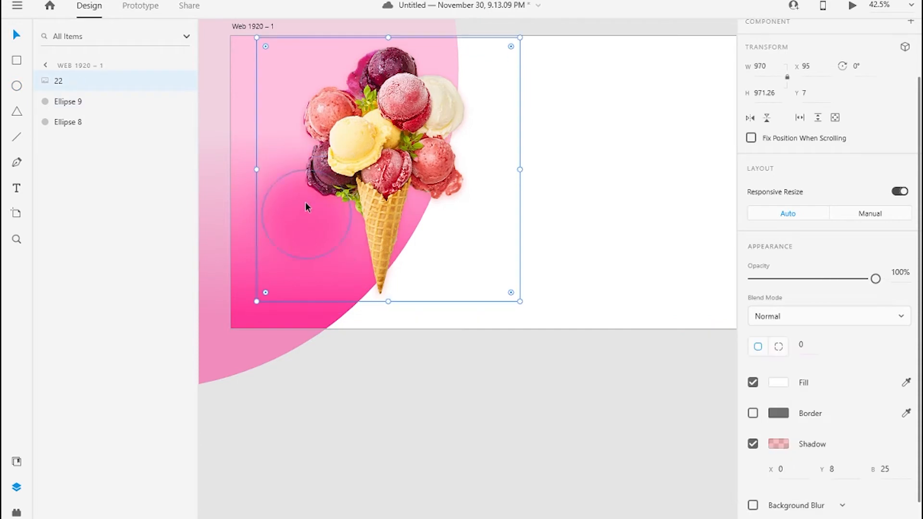
left_click(78, 107)
left_click_drag(304, 195, 304, 186)
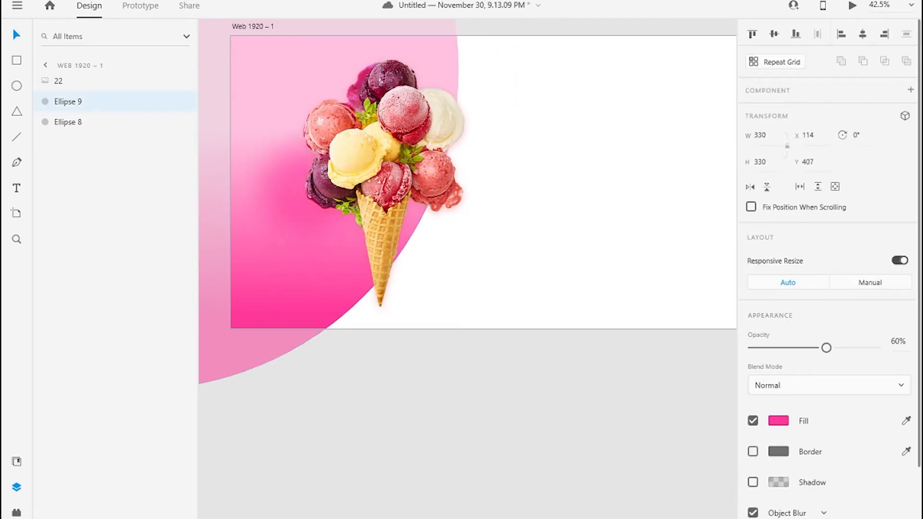
- Duplicate the blurred circle, placing the copy at about X 126, Y 416, and lock image layer 22
key("ctrl+d")
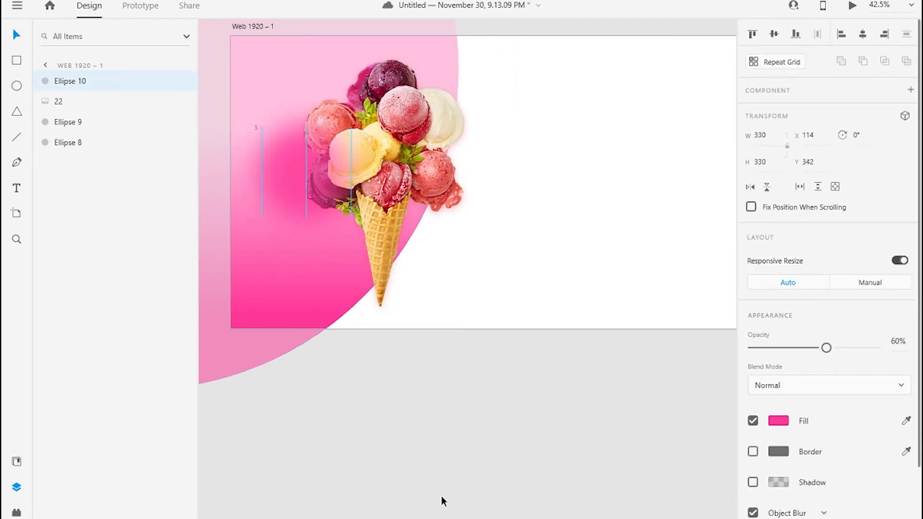
left_click(182, 101)
left_click(182, 101)
left_click(165, 101)
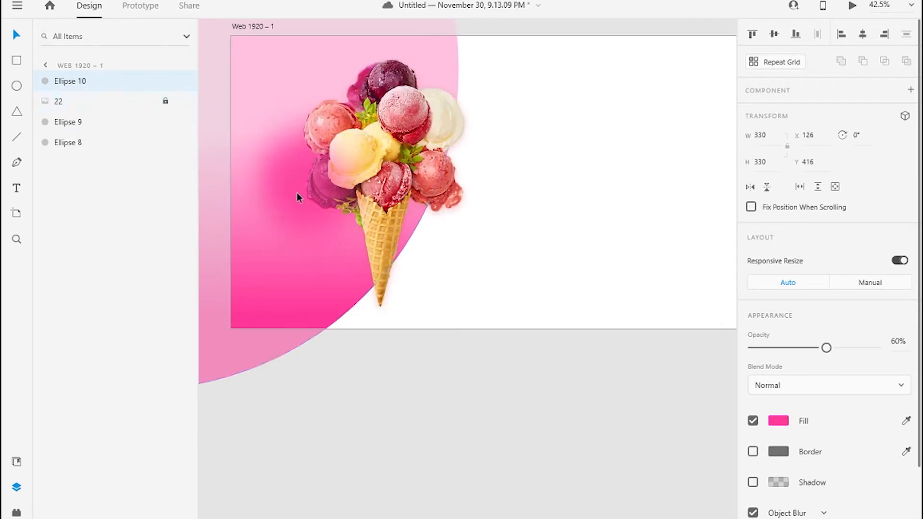
- Duplicate the blurred circle again at about X 0, Y 558 and bring image layer 22 above all the circles
left_click_drag(296, 192, 265, 229)
key("ctrl+d")
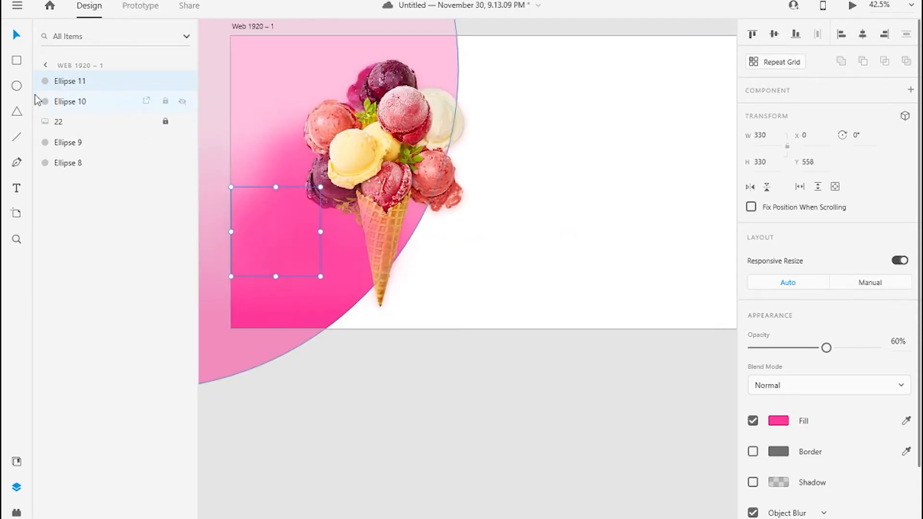
left_click(437, 402)
scroll(423, 375, "down", 2)
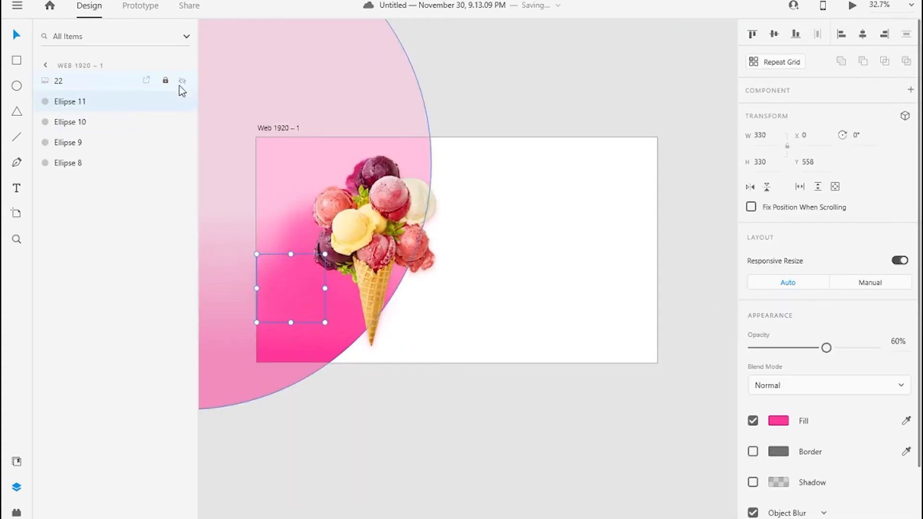
- With image 22 temporarily hidden, move Ellipse 11 to about X 178, Y 540 and Ellipse 10 to about X 250, Y 586
left_click(180, 83)
left_click_drag(286, 294, 322, 286)
left_click(362, 309)
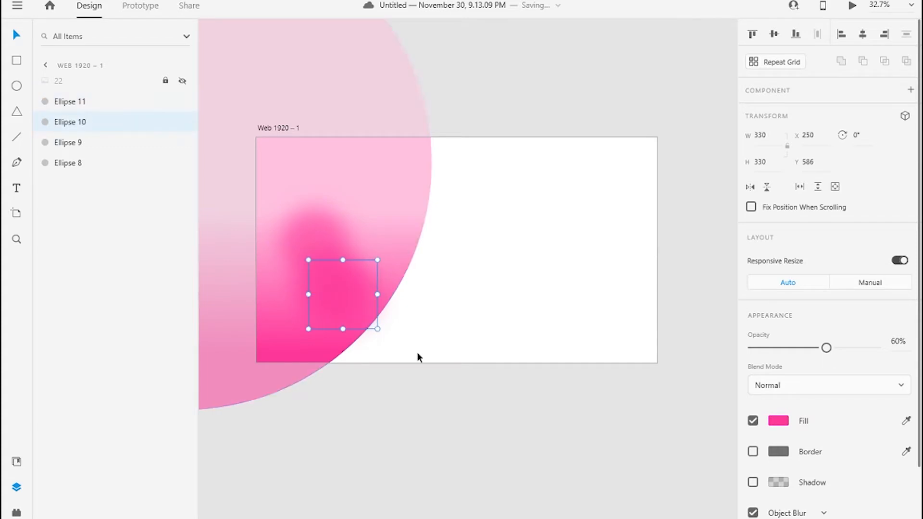
left_click(182, 82)
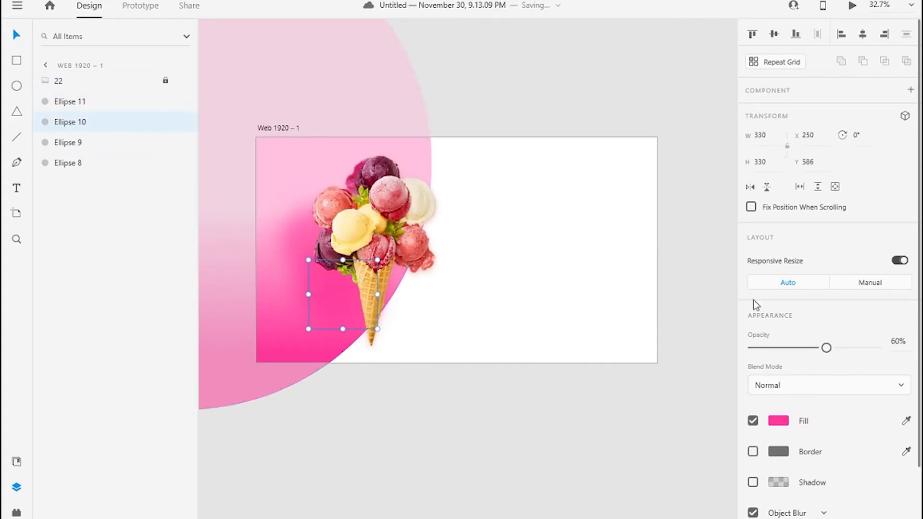
- Lower the opacity of Ellipse 10 and move Ellipse 11 to about X 88, Y 630
left_click_drag(807, 347, 803, 347)
left_click(77, 143)
left_click(74, 102)
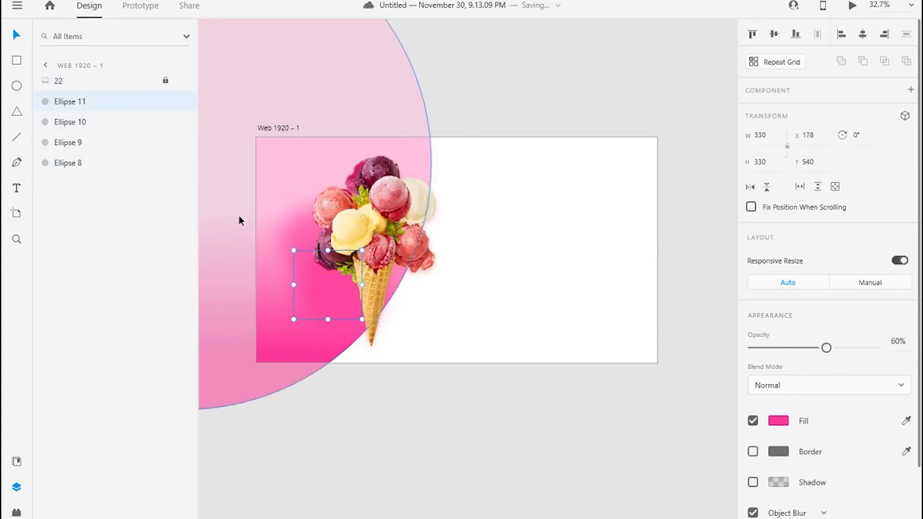
left_click_drag(315, 291, 299, 308)
- Nudge Ellipse 9 rightward to about X 206, Y 337
left_click(63, 145)
key("Right")
key("Right")
key("Right")
key("Right")
key("Right")
key("Right")
key("Right")
key("Right")
key("Right")
key("Right")
key("Right")
key("Right")
key("Right")
key("Right")
key("Right")
key("Right")
key("Right")
key("Right")
key("Right")
key("Right")
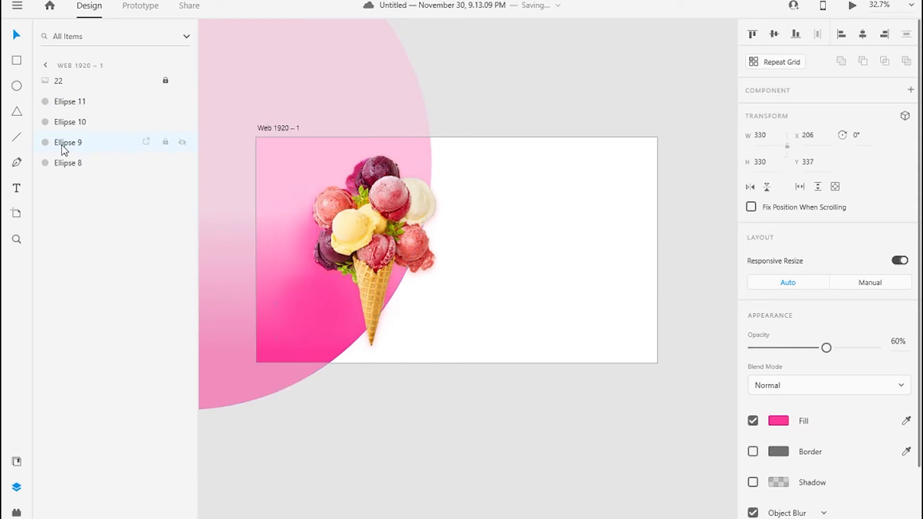
- Set the opacity of Ellipse 10 to 38% and of Ellipse 11 to 49%
left_click(332, 302)
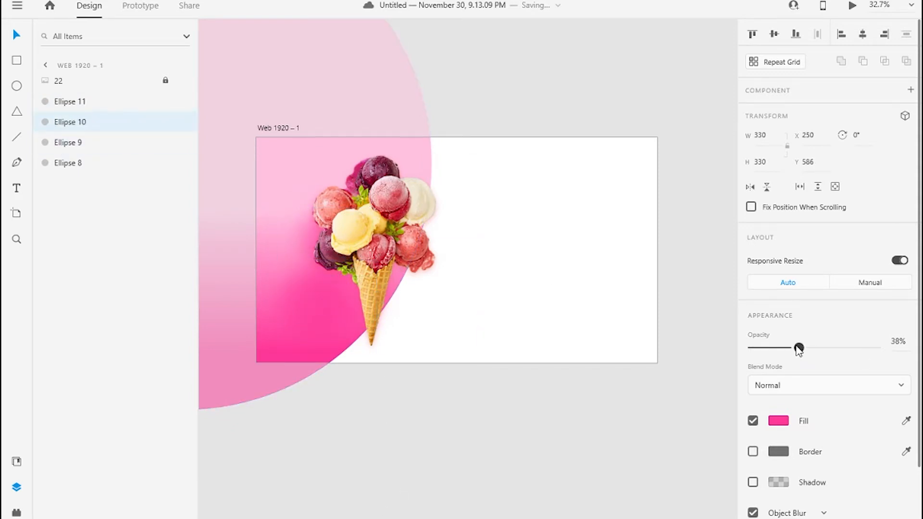
left_click(68, 144)
mouse_move(826, 348)
left_mouse_down()
mouse_move(804, 352)
mouse_move(832, 347)
mouse_move(813, 348)
left_mouse_up()
left_click(93, 124)
left_click(87, 102)
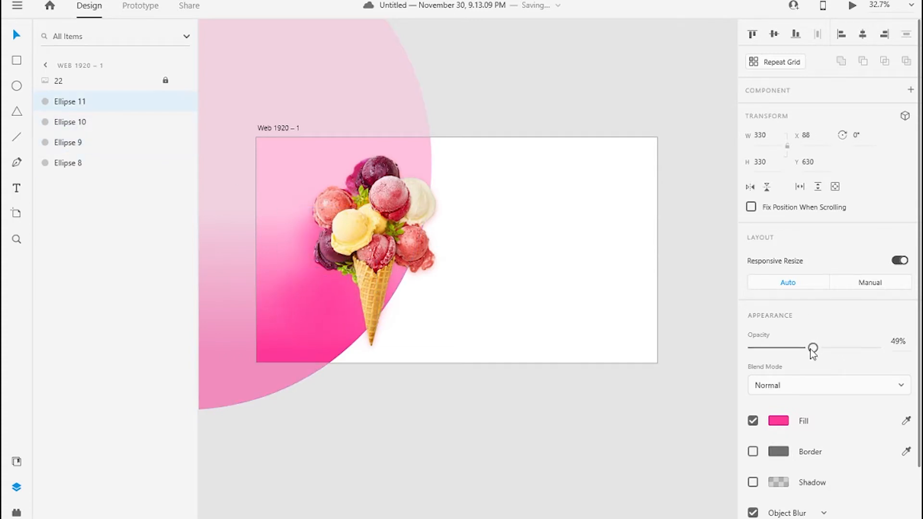
- Set the opacity of Ellipse 10 to 51% and shift it to about X 263, Y 585
left_click(84, 123)
left_click(73, 106)
left_click(73, 124)
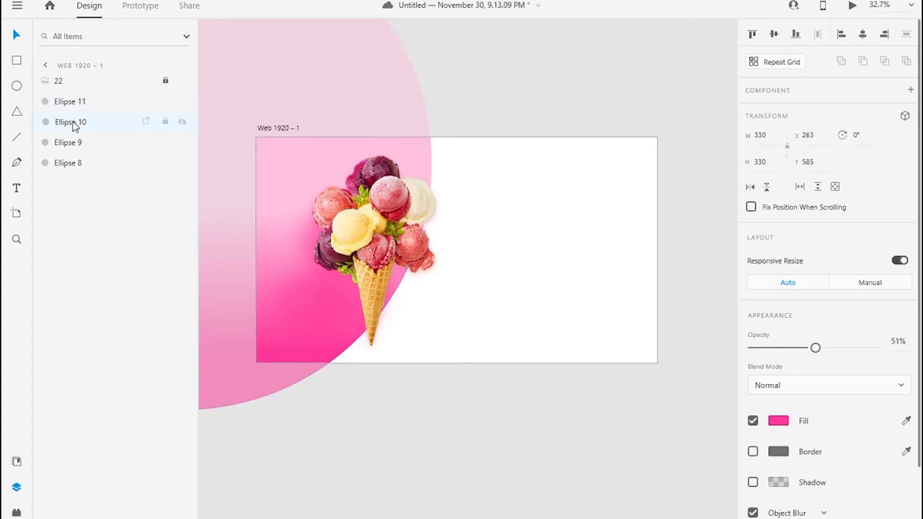
- Nudge Ellipse 9 into position at about X 173, Y 317 behind the scoops
left_click(73, 142)
key("Up")
key("Up")
key("Up")
key("Up")
key("Up")
key("Up")
key("Up")
key("Up")
key("Up")
key("Up")
key("Up")
key("Up")
key("Up")
key("Up")
key("Up")
key("Up")
key("Up")
key("Up")
key("Up")
key("Up")
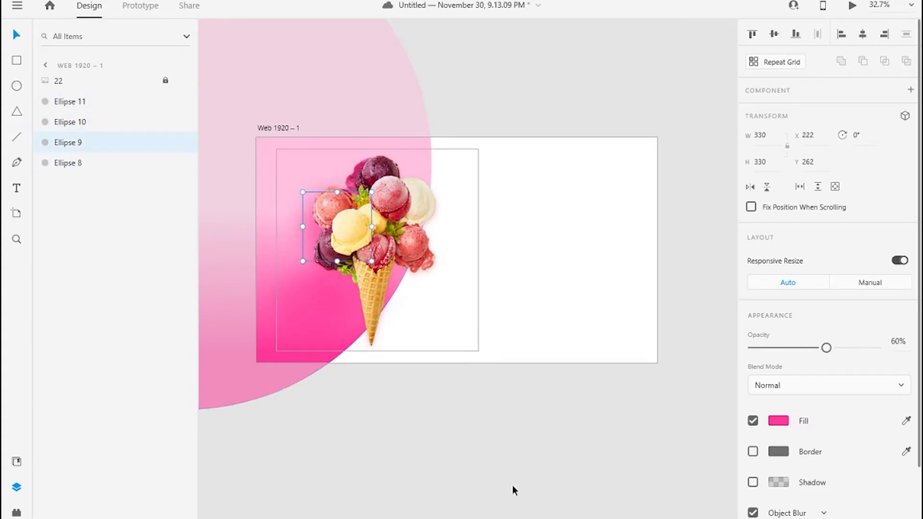
key("Down")
key("Down")
key("Down")
key("Down")
key("Down")
key("Down")
key("Down")
key("Down")
key("Down")
key("Down")
key("Down")
key("Down")
key("Down")
key("Left")
key("Left")
key("Left")
key("Left")
key("Left")
key("Left")
key("Left")
key("Left")
key("Left")
key("Left")
key("Left")
key("Left")
key("Left")
key("Left")
key("Left")
key("Left")
key("Left")
key("Left")
key("Left")
key("Left")
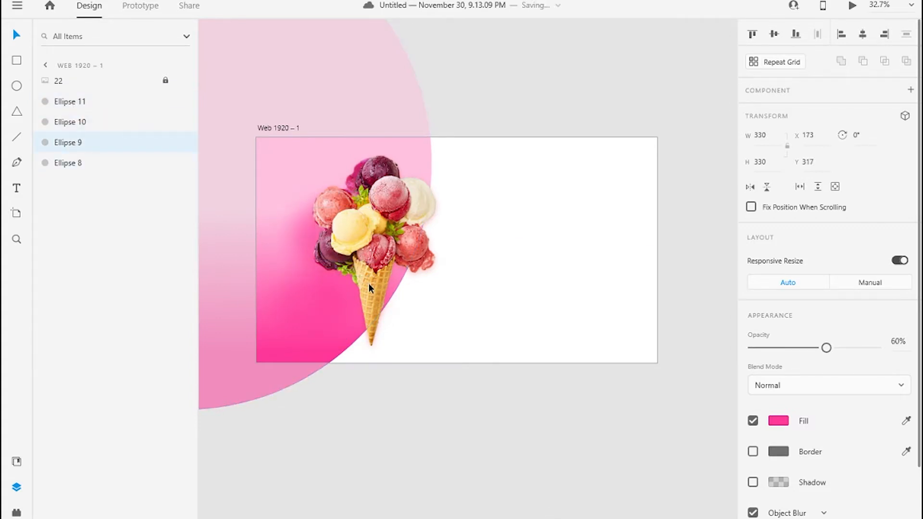
- Group the three blurred circles, Ellipse 9, Ellipse 10 and Ellipse 11
scroll(368, 283, "up", 1)
key("Escape")
left_click(69, 143)
left_click(68, 102, "shift")
key("ctrl+g")
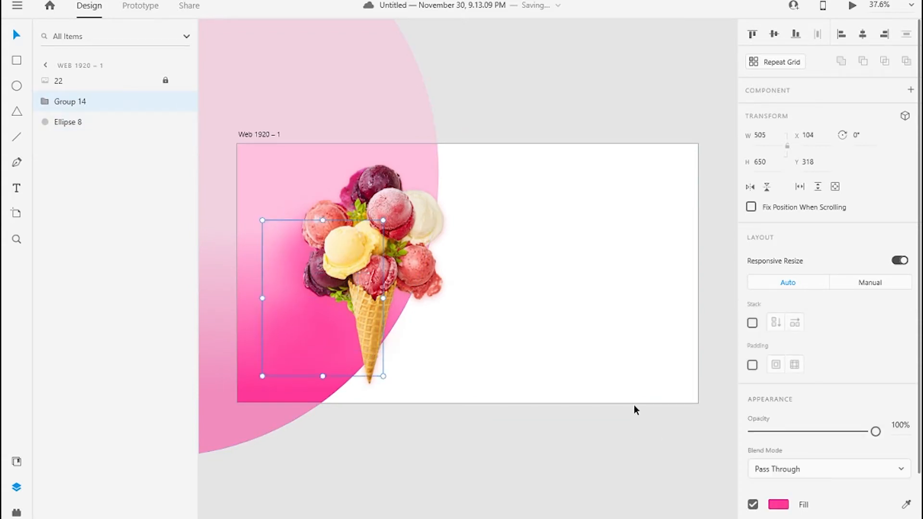
left_click(634, 406)
left_click(256, 134)
left_click(360, 289)
left_click(416, 468)
scroll(358, 283, "down", 1)
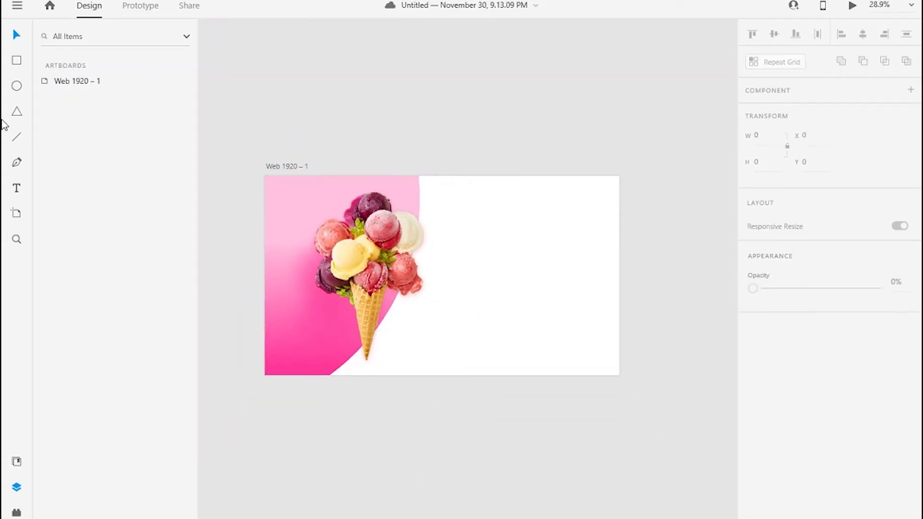
- Draw a small white borderless circle sized 10 by 10 beside the cone and convert it into a repeat grid
left_click(301, 309)
scroll(302, 308, "up", 3)
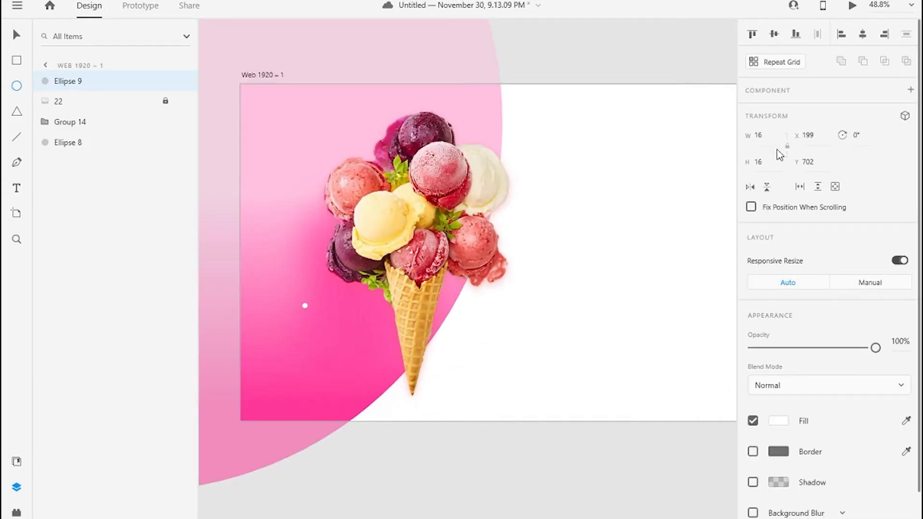
type("10")
key("Return")
scroll(302, 334, "up", 3)
left_click(774, 64)
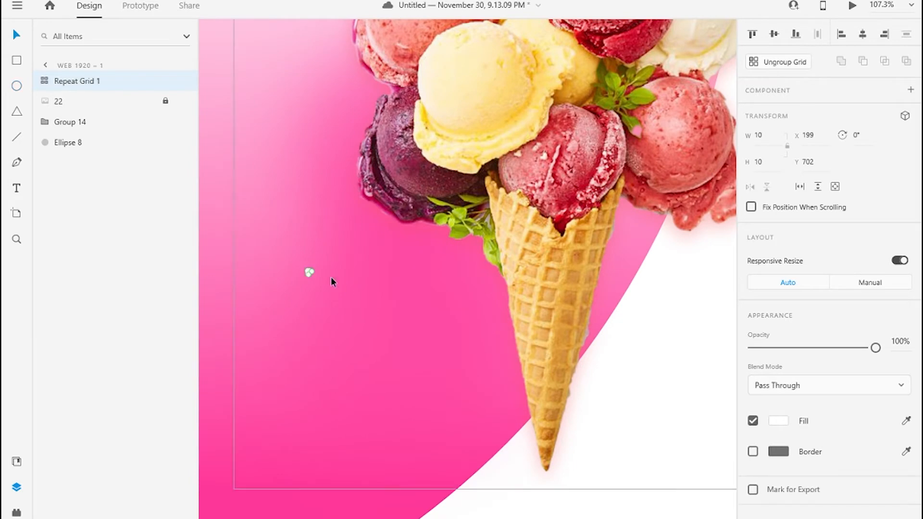
- Extend the dot repeat grid to 384 wide and three rows, and widen the gap between its rows
left_click_drag(332, 279, 478, 271)
scroll(327, 279, "up", 4)
left_click_drag(338, 243, 360, 238)
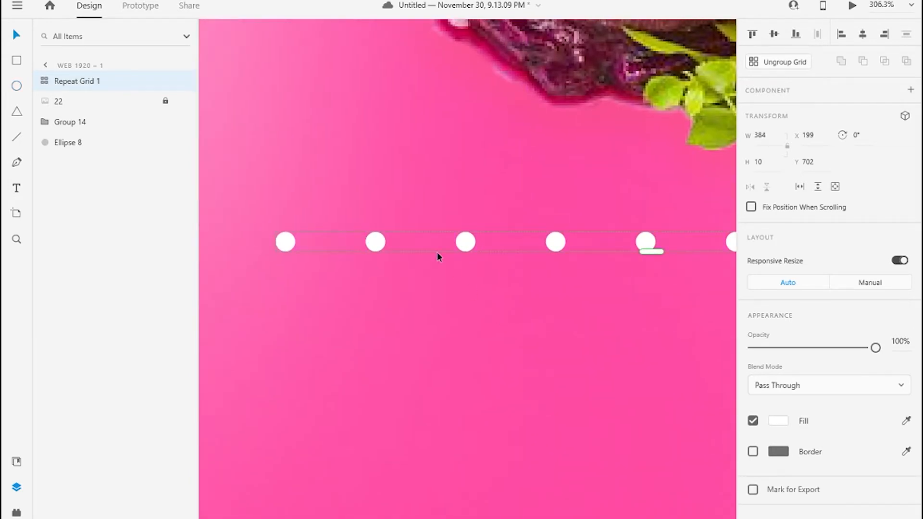
left_click_drag(645, 267, 651, 396)
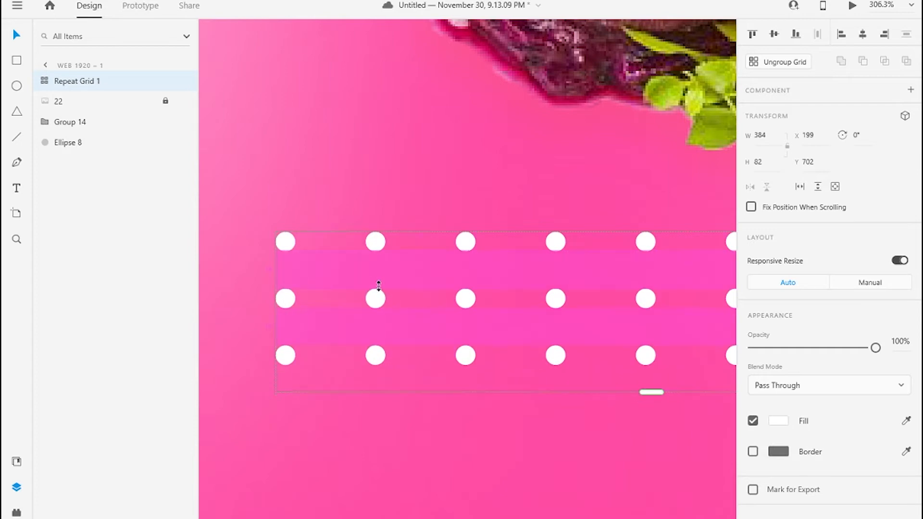
left_click_drag(375, 289, 377, 307)
scroll(456, 262, "down", 5)
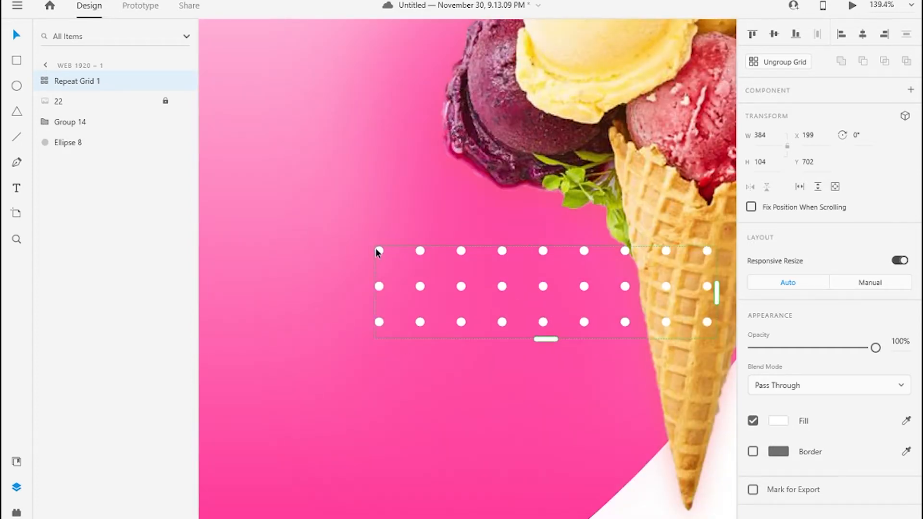
- Extend the dot repeat grid to seven rows and ten columns, and ungroup it into separate circles
left_click_drag(544, 336, 543, 464)
scroll(500, 358, "down", 1)
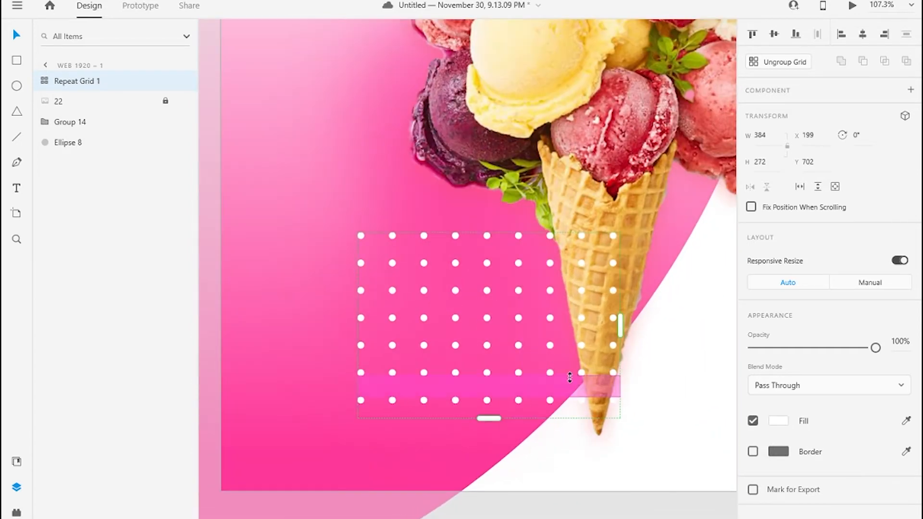
left_click_drag(620, 325, 661, 325)
left_click(786, 60)
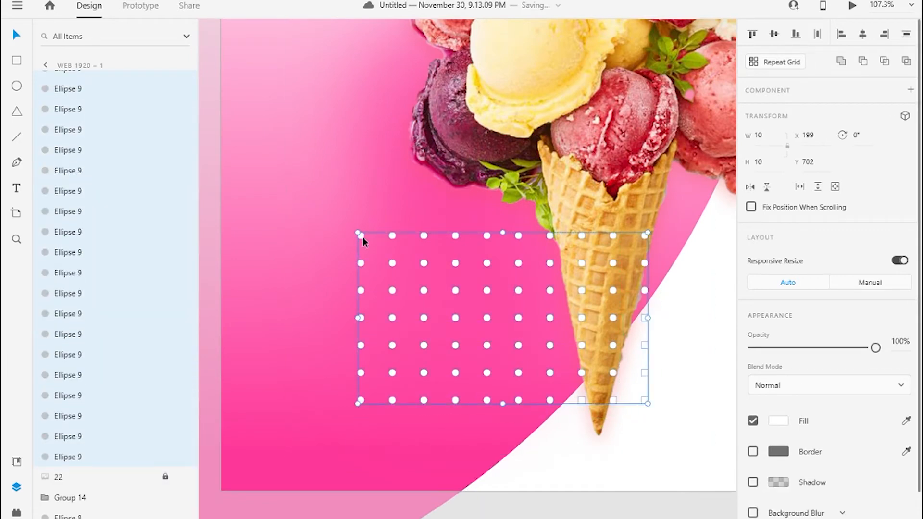
- Delete the first five dots of the top row and the first two dots of the second row
left_click_drag(357, 233, 507, 244)
key("Delete")
left_click(392, 263)
left_click(360, 263, "shift")
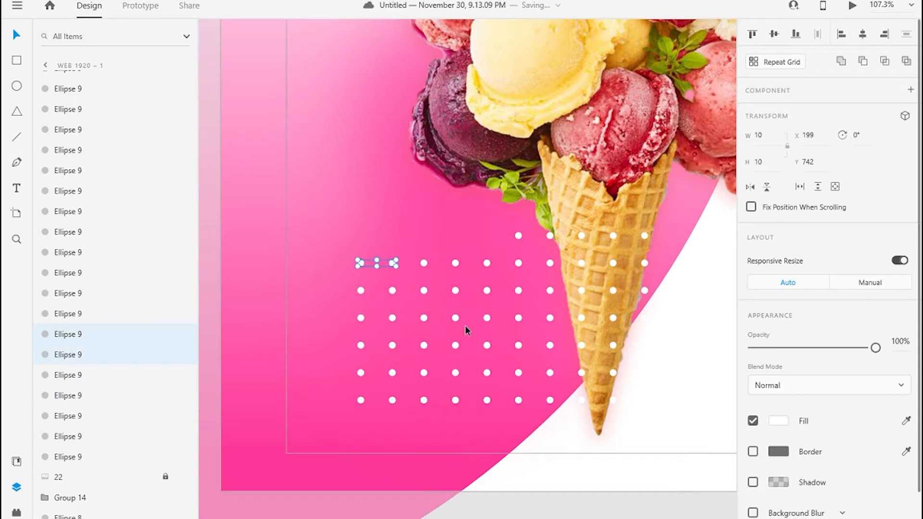
key("Delete")
- Delete the first four dots of the bottom row and the first two dots of the row above it
left_click(455, 399)
left_click(361, 400, "shift")
key("Delete")
left_click(392, 372)
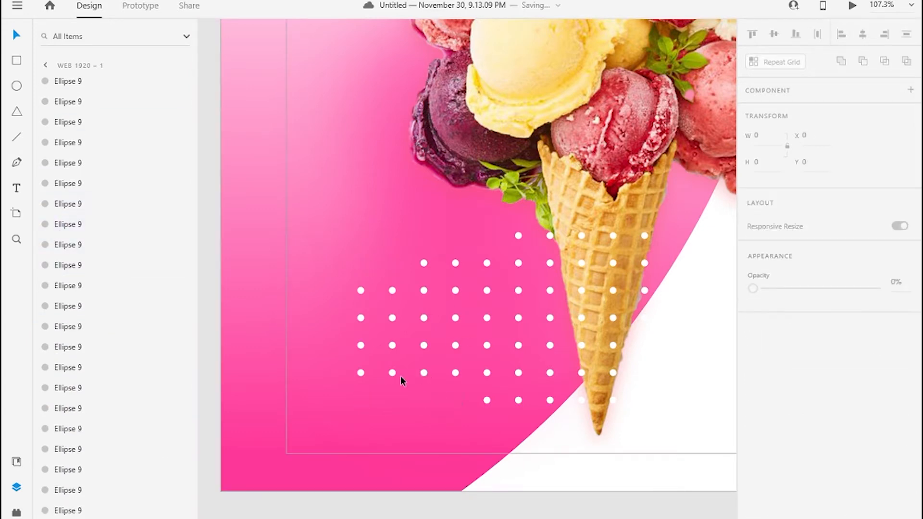
left_click(361, 372, "shift")
key("Delete")
- Select all the remaining Ellipse 9 dots and group them
left_click(70, 82)
scroll(82, 298, "down", 15)
left_click(73, 459, "shift")
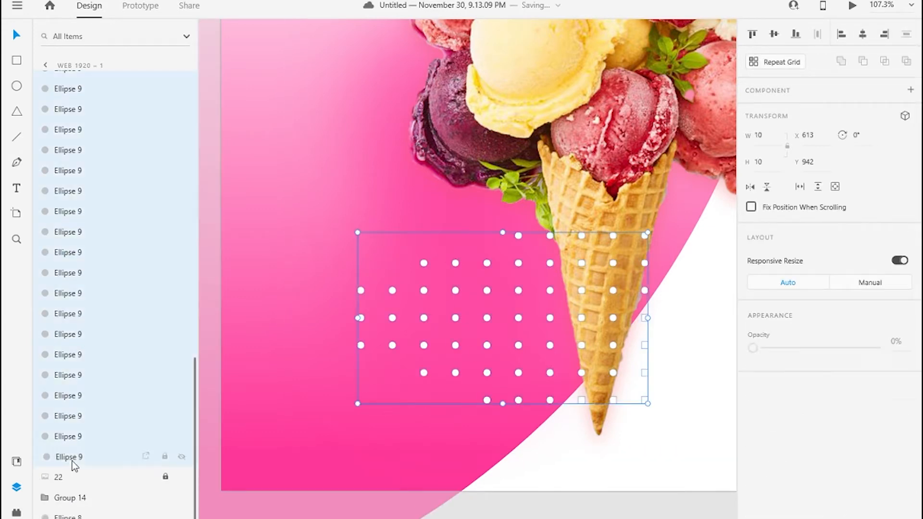
key("ctrl+g")
- Move the dot group up over the purple scoop to about X 95, Y 437
left_click_drag(517, 233, 445, 121)
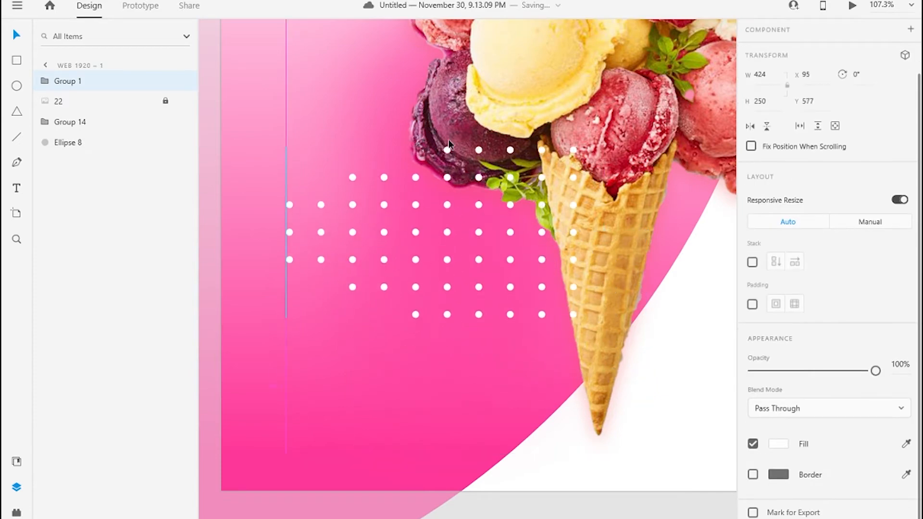
key("Up")
key("Up")
key("Up")
key("Up")
key("Up")
key("Up")
key("Up")
key("Up")
key("Up")
key("Up")
key("Up")
key("Up")
key("Up")
key("Up")
key("Up")
key("Up")
key("Up")
key("Up")
key("Up")
key("Up")
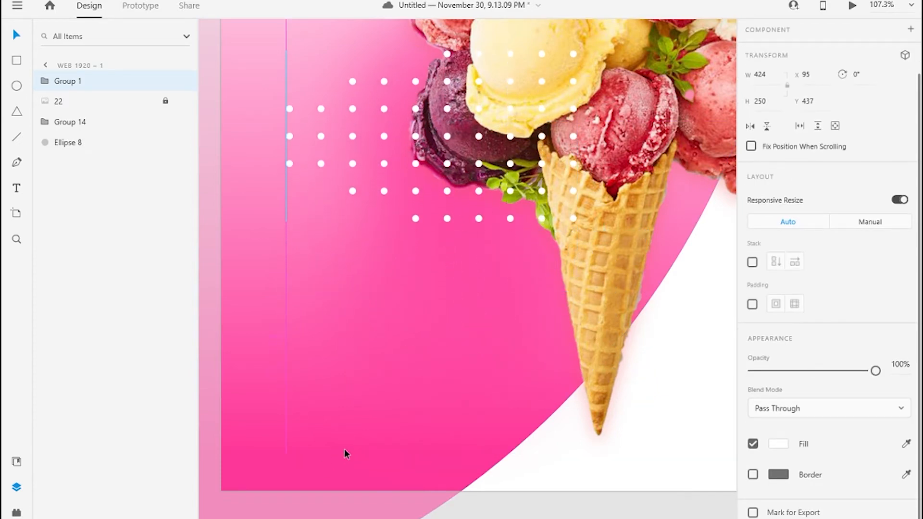
- Place the dot group behind the ice cream image 22 in the layer order
left_click_drag(65, 83, 61, 112)
scroll(515, 311, "down", 5)
left_click_drag(603, 444, 507, 431)
left_click(506, 430)
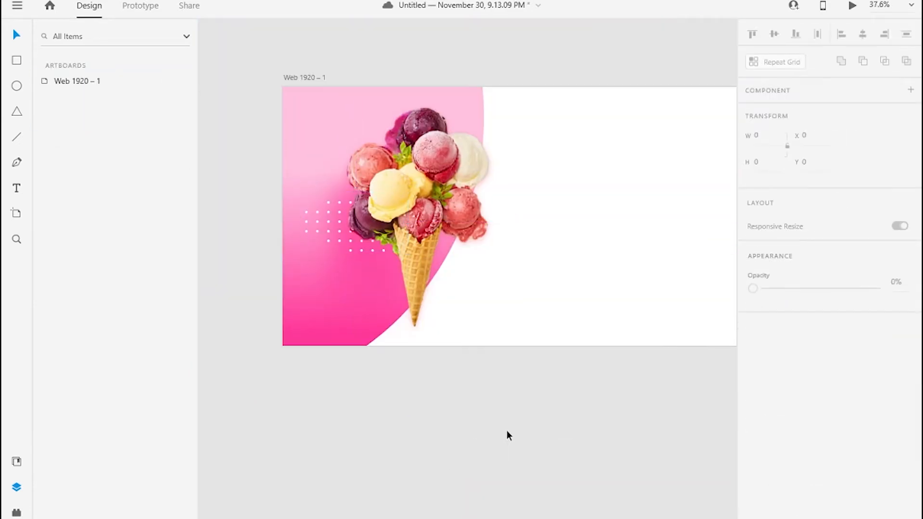
- Give every dot inside Group 1 a #FF5757 shadow at 60% opacity with a Y offset of 1 and blur of 10
double_click(47, 81)
left_click(50, 102)
left_click(81, 122)
scroll(89, 432, "down", 5)
left_click(81, 476, "shift")
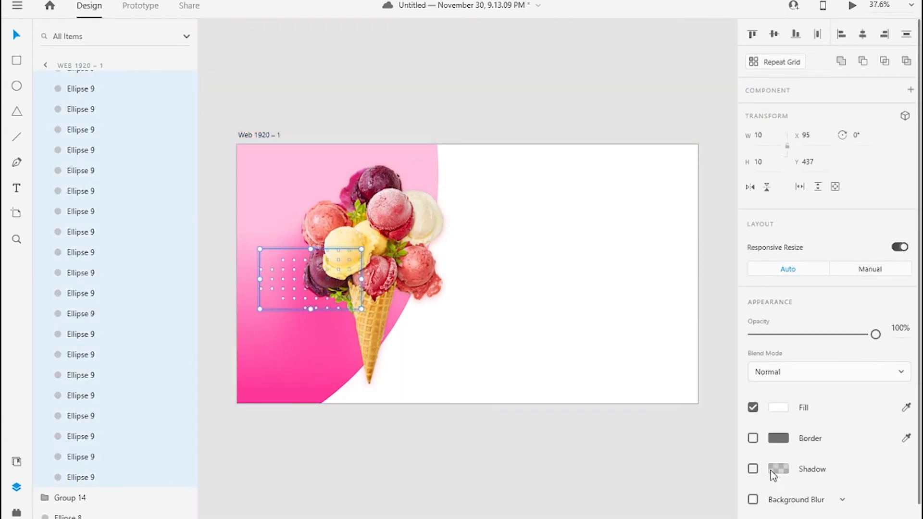
left_click(752, 469)
left_click(841, 495)
left_click(778, 471)
left_click_drag(650, 363, 645, 341)
left_click_drag(734, 394, 734, 381)
left_click(660, 342)
scroll(275, 266, "up", 5)
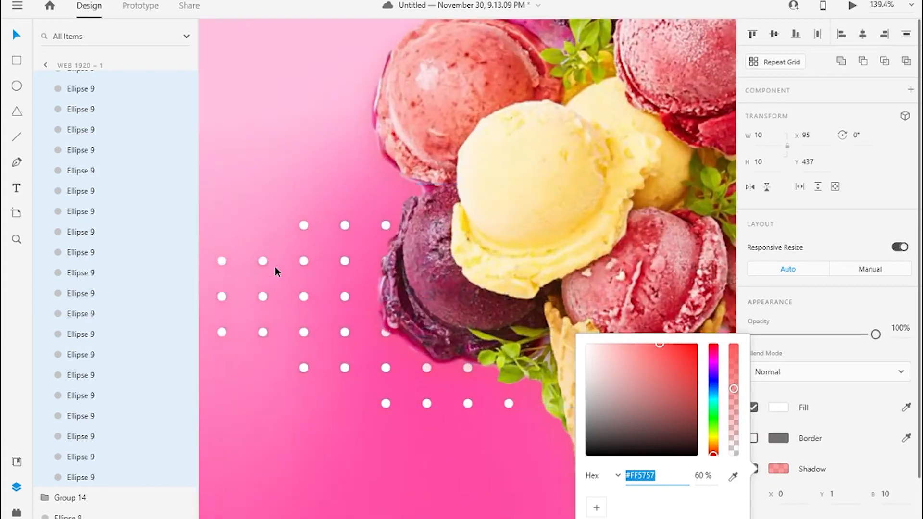
scroll(399, 470, "down", 5)
left_click(399, 471)
- Import the Baskin-Robbins_logo file and keep image 22 above it in the layer order
left_click(17, 6)
left_click(29, 434)
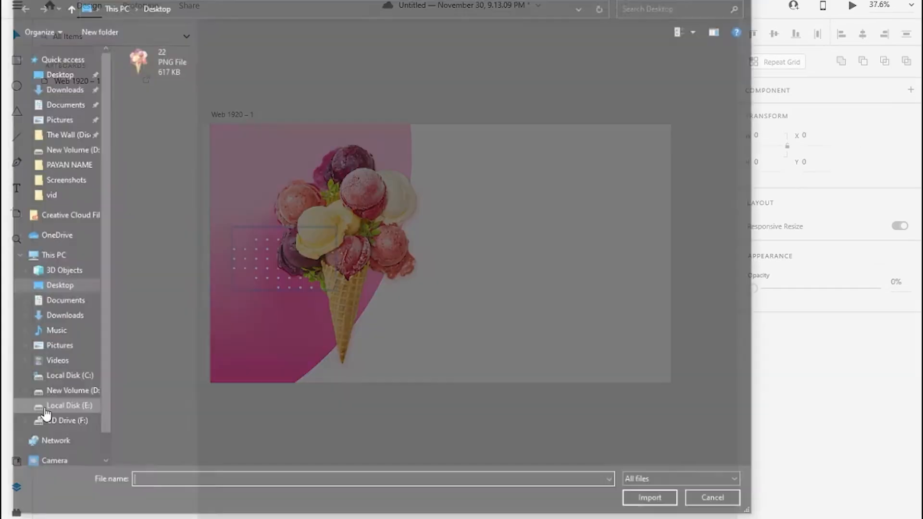
left_click(58, 87)
left_click(655, 503)
left_click_drag(72, 122, 66, 92)
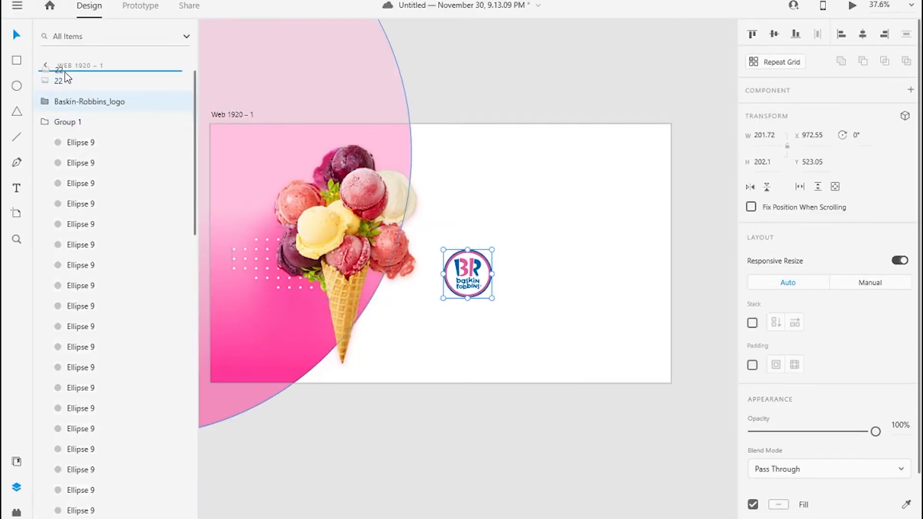
left_click(64, 77)
- Scale the Baskin-Robbins logo down proportionally and set its size to 72 by 72
left_click(491, 264)
left_click(787, 147)
left_click_drag(444, 298, 475, 267)
scroll(458, 297, "up", 4)
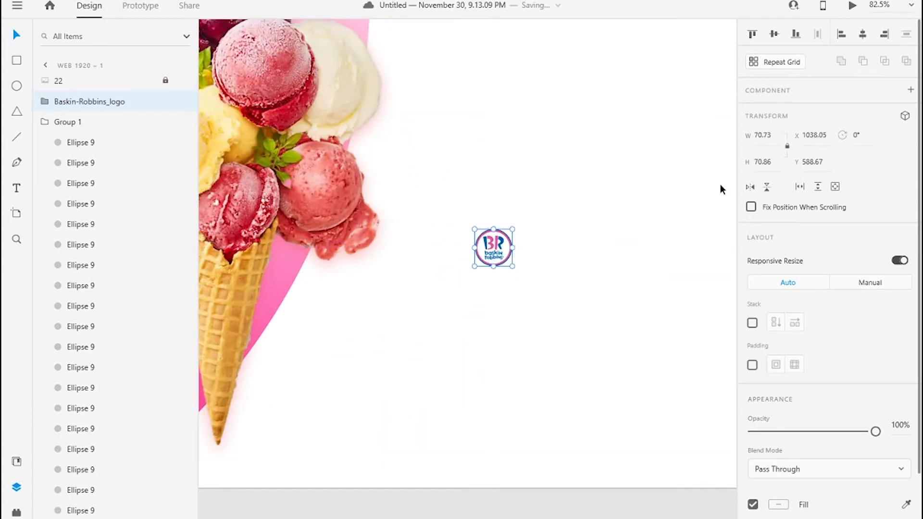
type("72")
key("Return")
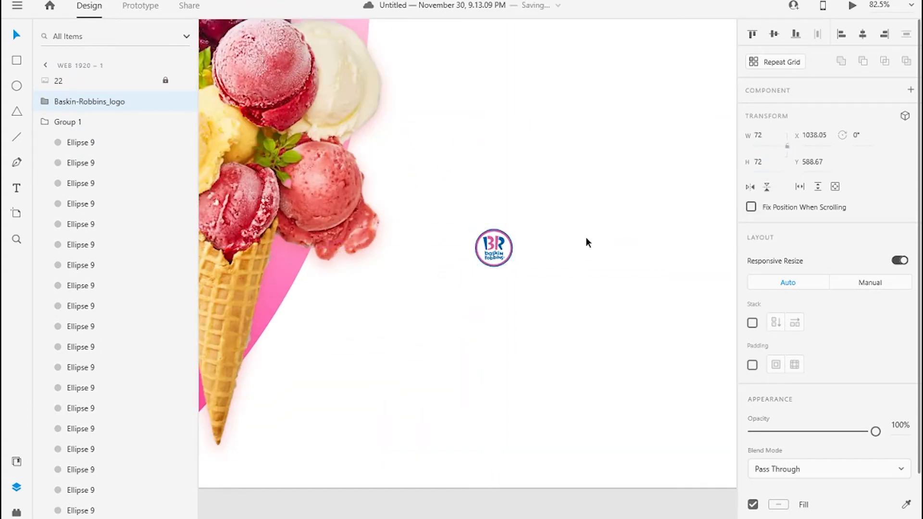
- Set the logo's X position to 48
type("48")
key("Return")
scroll(503, 156, "down", 5)
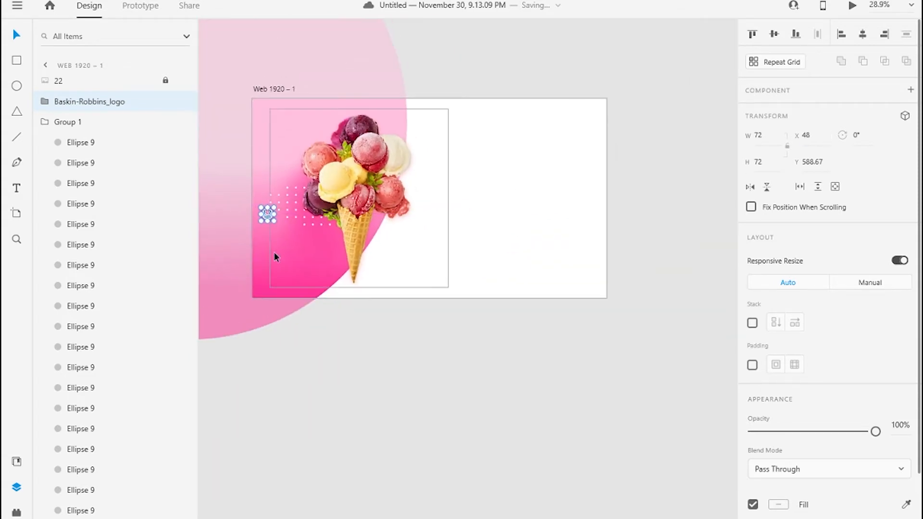
- Move the logo to the artboard's upper right corner at about X 1784 and set its Y position to 48
left_click_drag(267, 114, 590, 108)
scroll(606, 112, "up", 2)
left_click(822, 161)
type("4")
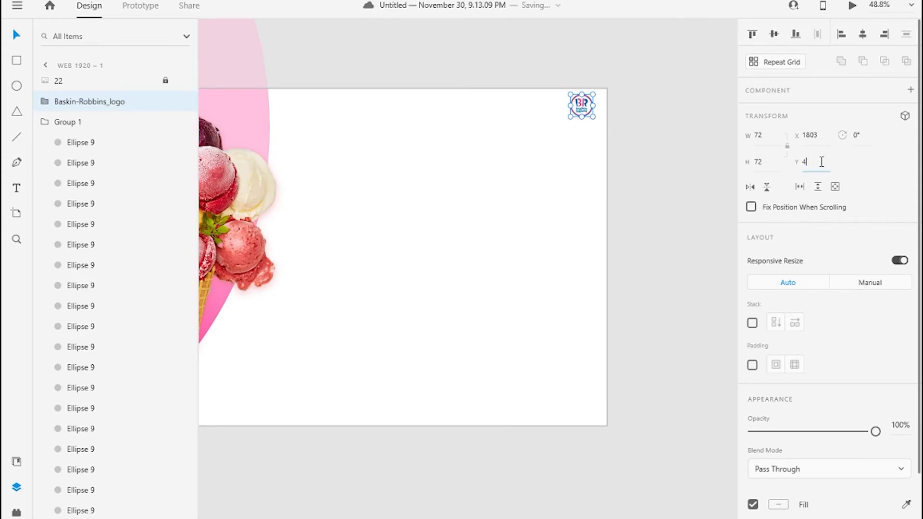
type("8")
key("Return")
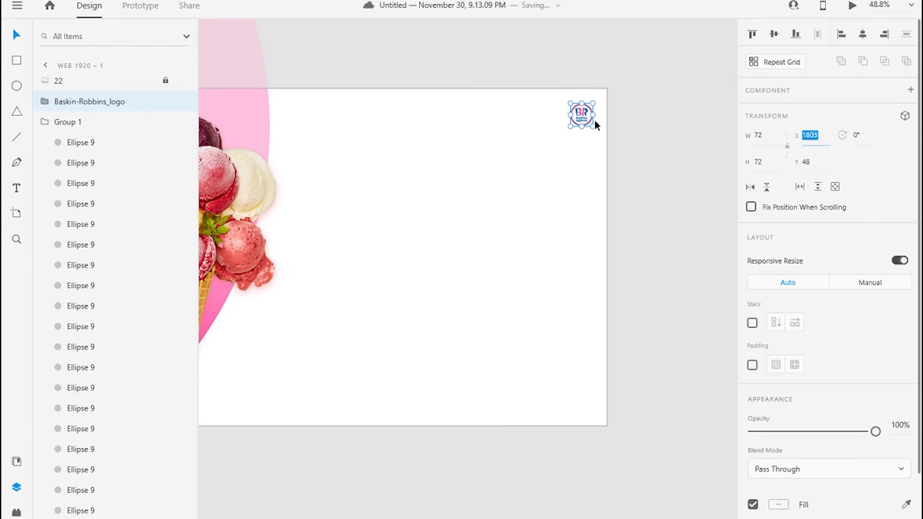
left_click(664, 125)
left_click_drag(608, 121, 607, 120)
- Add the text "Home" in Nexa Bold 20 on the white area and colour it with pink sampled from the gradient circle
key("t")
left_click(419, 206)
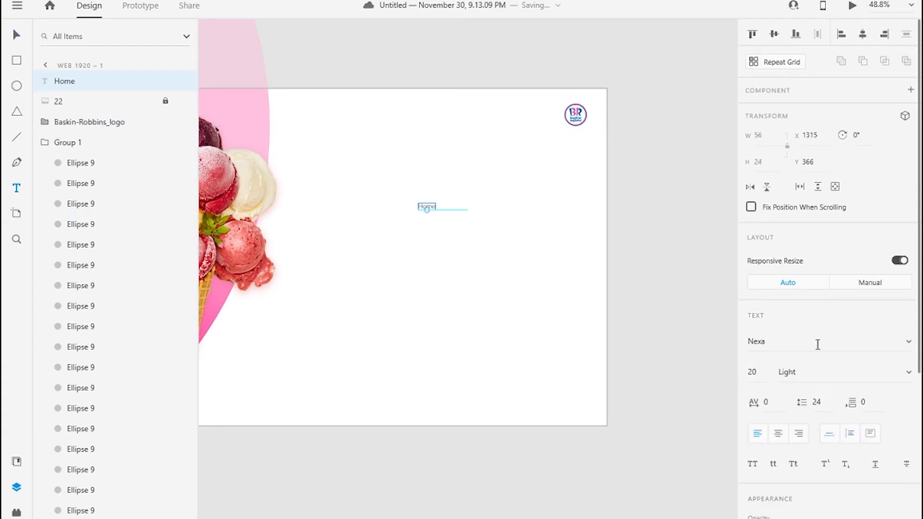
key("Escape")
left_click_drag(508, 321, 649, 230)
key("i")
left_click(284, 294)
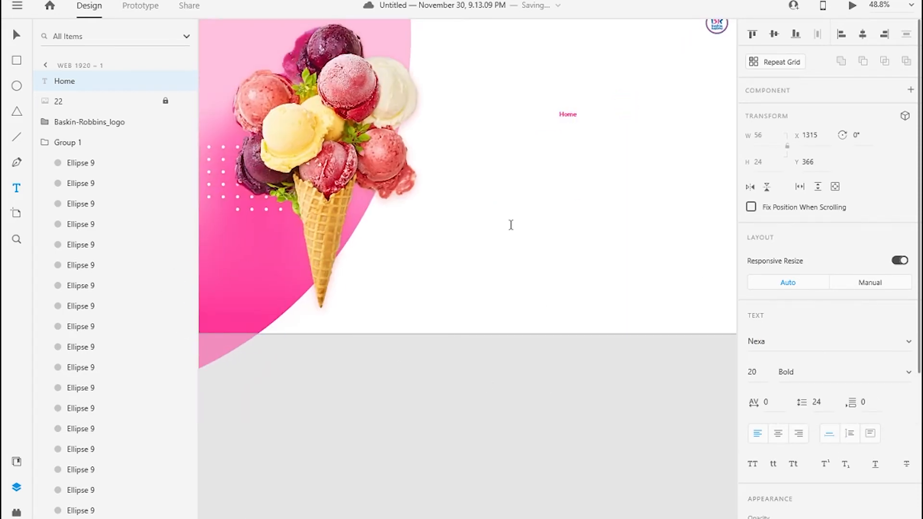
- Duplicate the Home text twice along the same line and change the copies to "About" and "Connect"
scroll(663, 169, "up", 3)
left_click_drag(663, 169, 555, 252)
key("v")
left_click_drag(403, 163, 526, 160)
double_click(450, 160)
type("About")
key("Escape")
double_click(524, 160)
type("Connect")
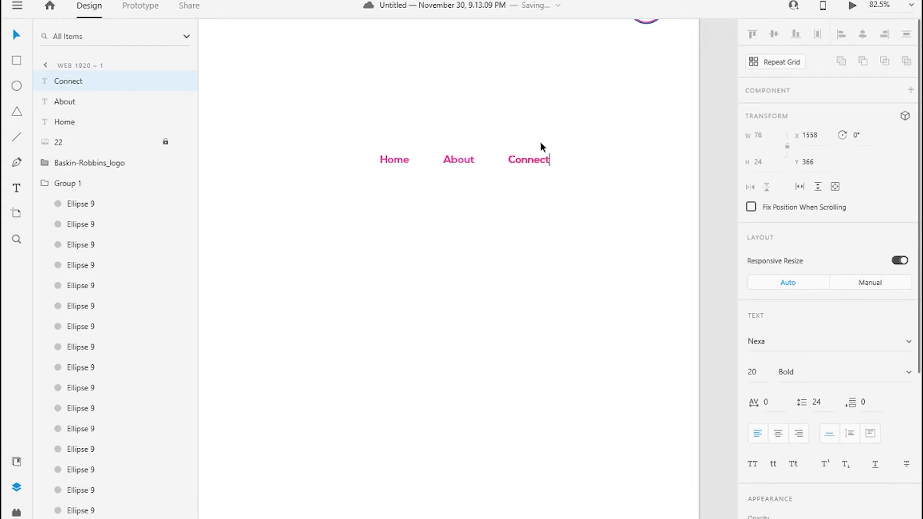
key("Escape")
- Shift About and Connect further along, and add a copy after Home with the text "Blog"
left_click(466, 159, "shift")
mouse_move(466, 159)
left_mouse_down()
mouse_move(516, 159)
mouse_move(457, 159)
left_mouse_up()
key("Escape")
double_click(457, 159)
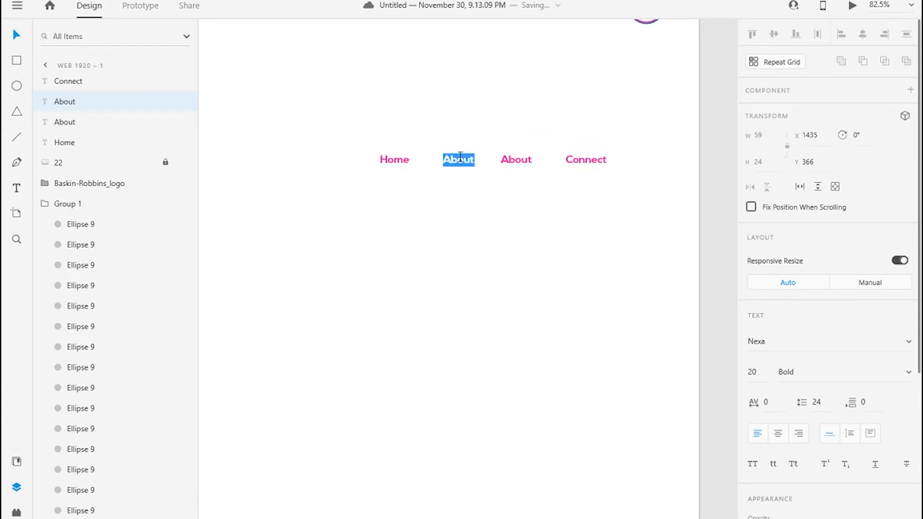
type("Blog")
key("Escape")
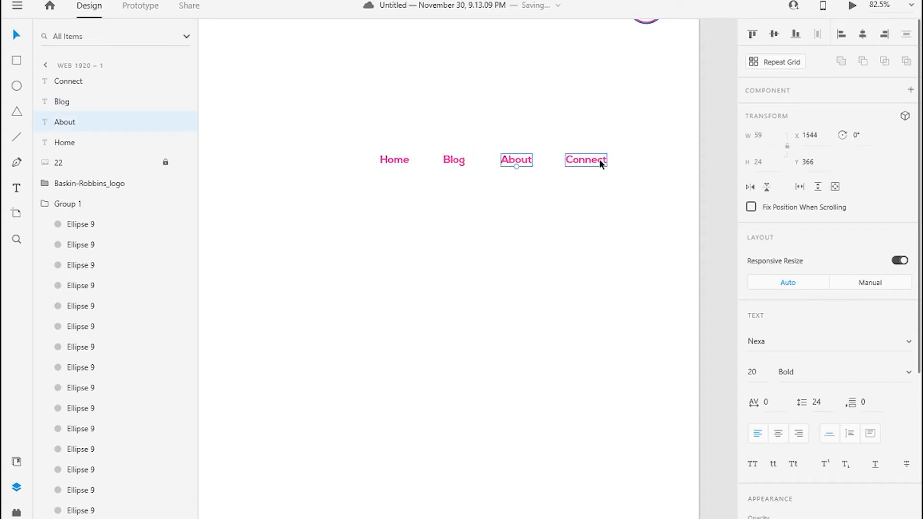
- Space the four navigation texts evenly and group them at the top centre of the artboard
left_click(601, 164, "shift")
key("ctrl+g")
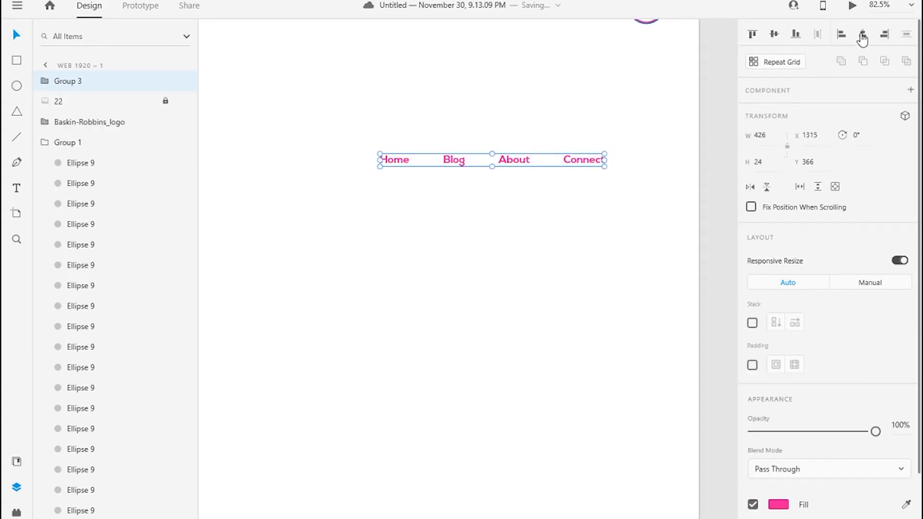
key("ctrl+0")
key("ctrl+shift+Up")
scroll(433, 153, "up", 3)
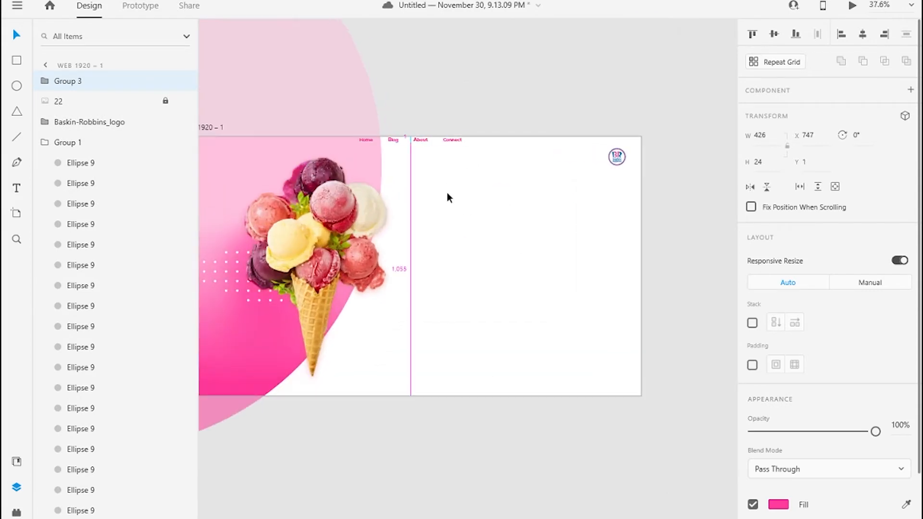
- Shift the navigation group down and align its vertical middle with the logo
key("shift+Down")
key("shift+Down")
key("shift+Down")
key("shift+Down")
key("shift+Down")
left_click(617, 157, "shift")
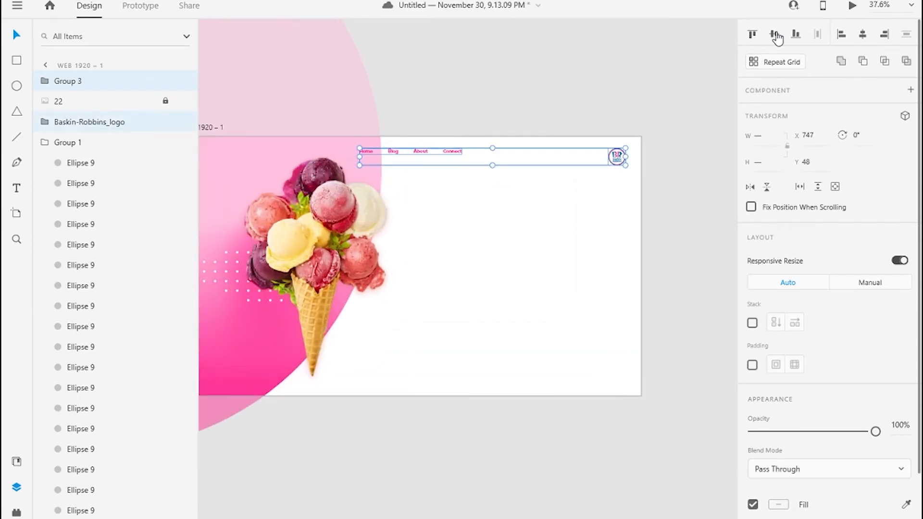
left_click(774, 35)
left_click(512, 204)
- Draw a horizontal line about 54 wide beneath the Home text and align it with the text
scroll(512, 197, "up", 4)
left_click(17, 137)
left_click_drag(356, 137, 383, 136)
scroll(363, 134, "up", 5)
key("Down")
key("Down")
key("Down")
key("Down")
key("v")
left_click(375, 127)
double_click(374, 127)
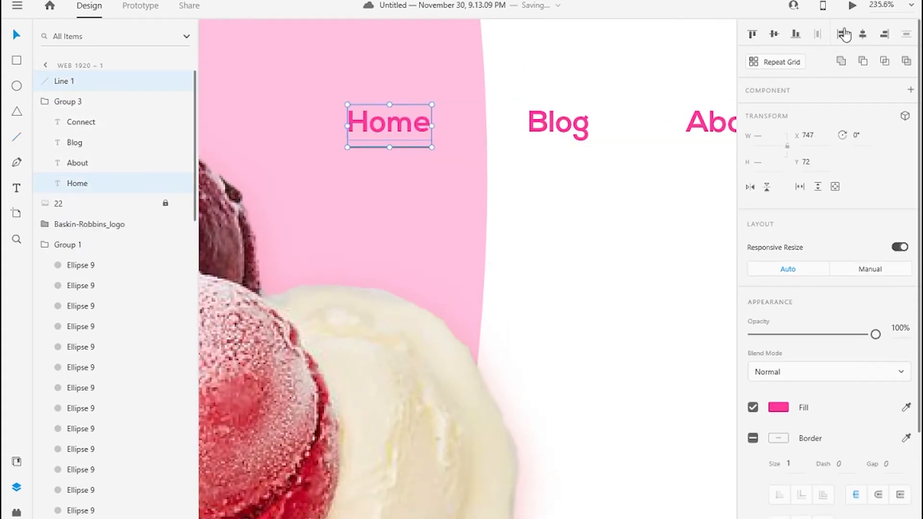
- Give the line under Home a border sampled from the Home text's pink, size 2, with rounded caps
left_click(390, 145)
left_click(778, 421)
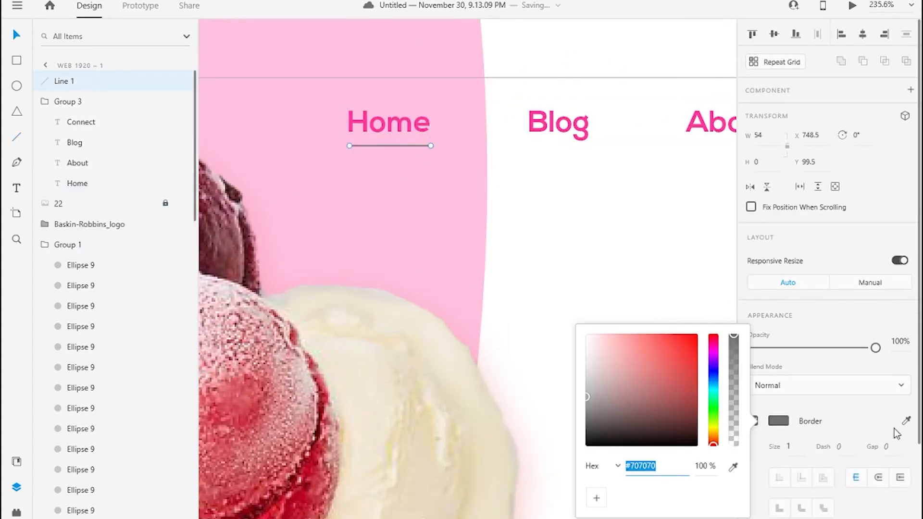
left_click(906, 421)
left_click(353, 120)
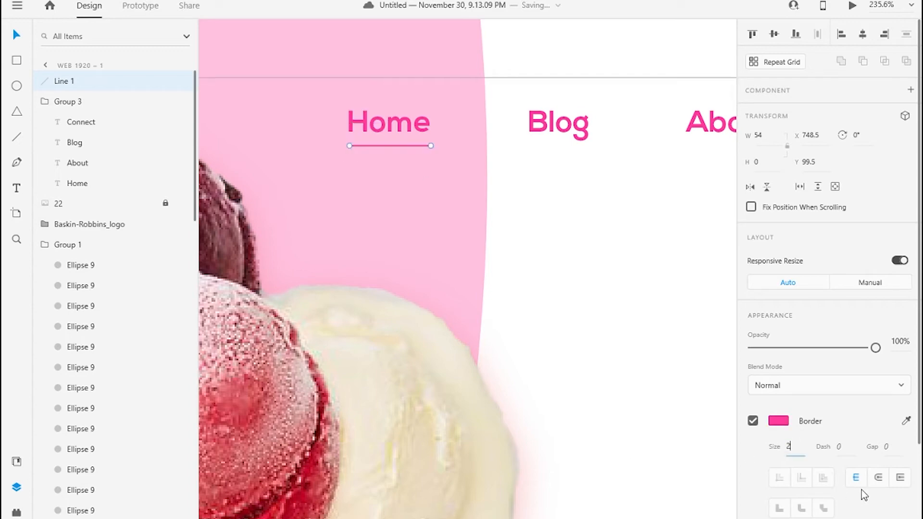
key("BackSpace")
key("Return")
left_click(879, 480)
scroll(442, 143, "down", 6)
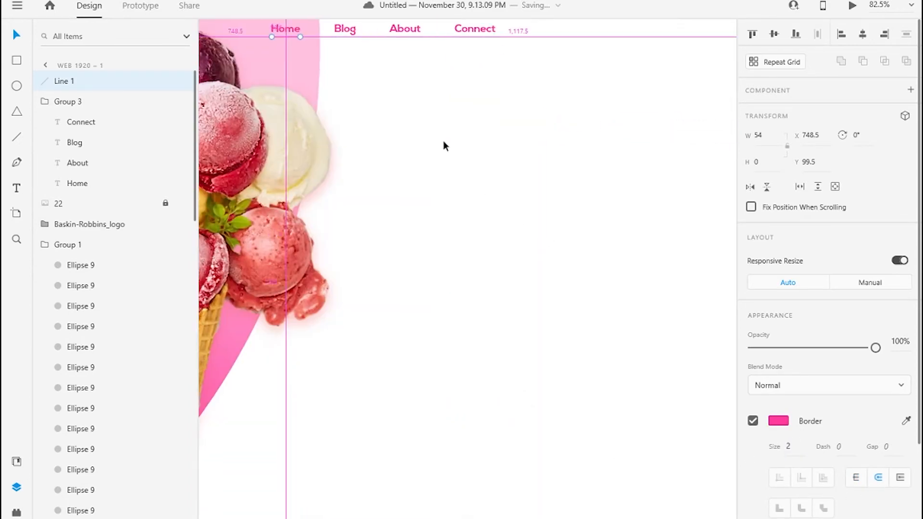
- Raise the navigation group with its underline to Y 64, and raise the logo in line with them to Y 39
scroll(494, 183, "up", 3)
left_click(354, 129, "shift")
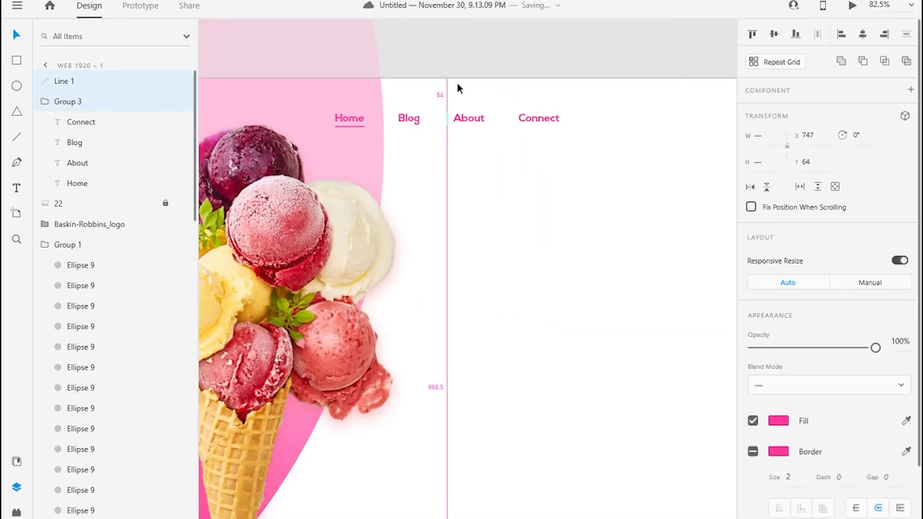
scroll(426, 178, "down", 3)
left_click(649, 149)
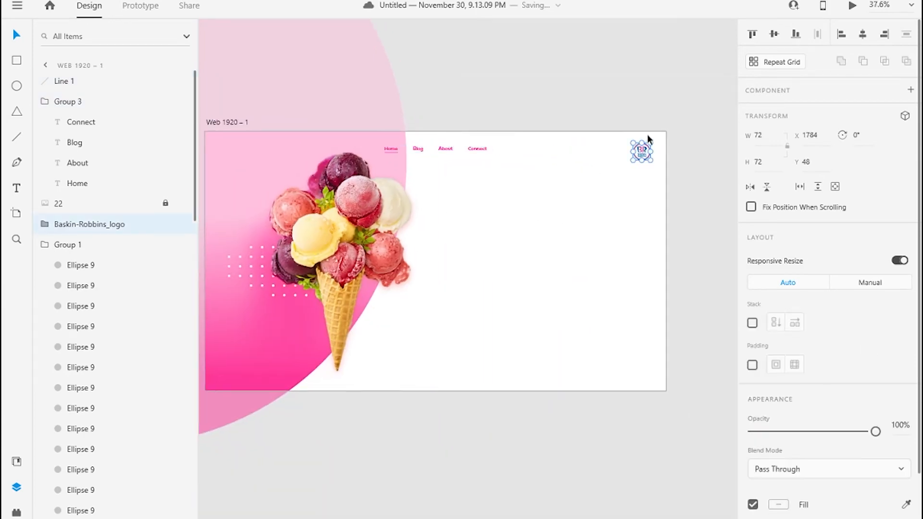
key("ctrl+z")
left_click(642, 150, "shift")
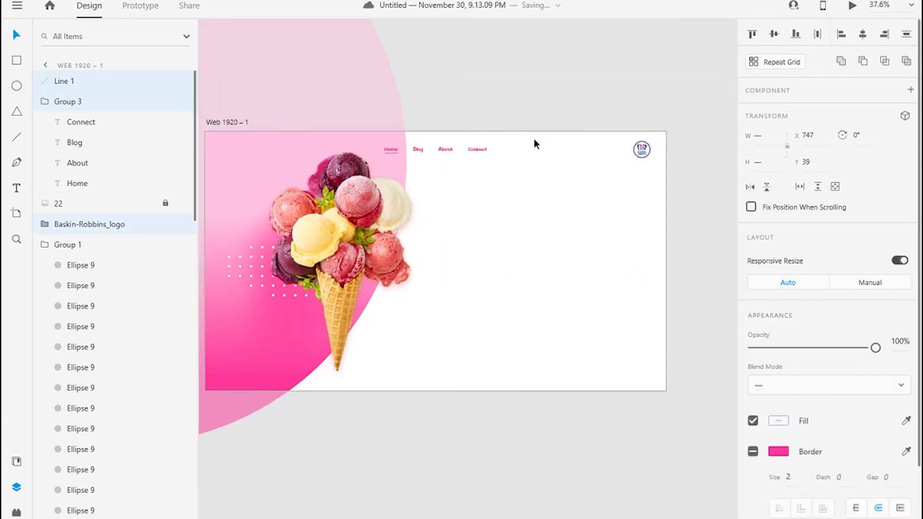
- Nudge the navigation group, its underline and the logo up slightly together, and clear the selection
key("Up")
left_click(532, 137)
left_click(448, 148)
left_click(577, 201)
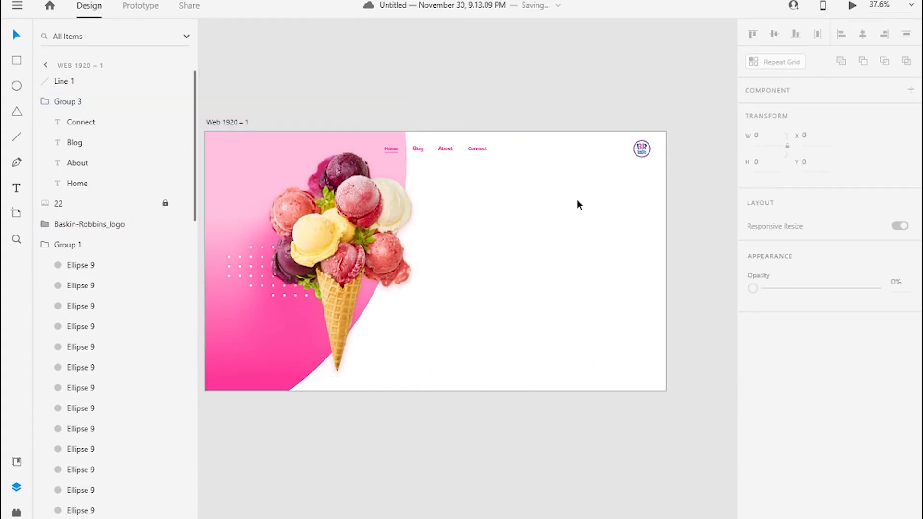
- Add the two-line heading "Make Your Vegan / Ice Cream" in the empty area beside the ice cream cone
left_click(16, 187)
left_click_drag(454, 199, 595, 293)
left_click(460, 226)
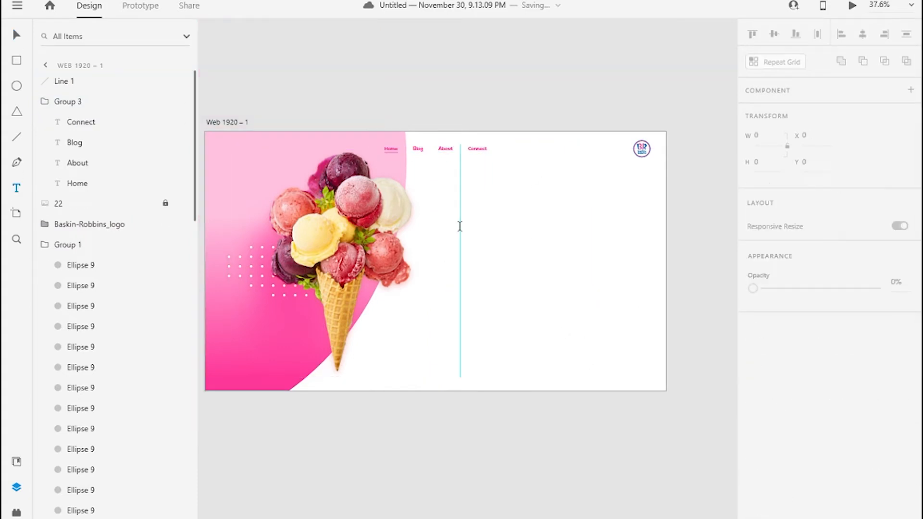
left_click_drag(499, 204, 655, 340)
type("Make Yo")
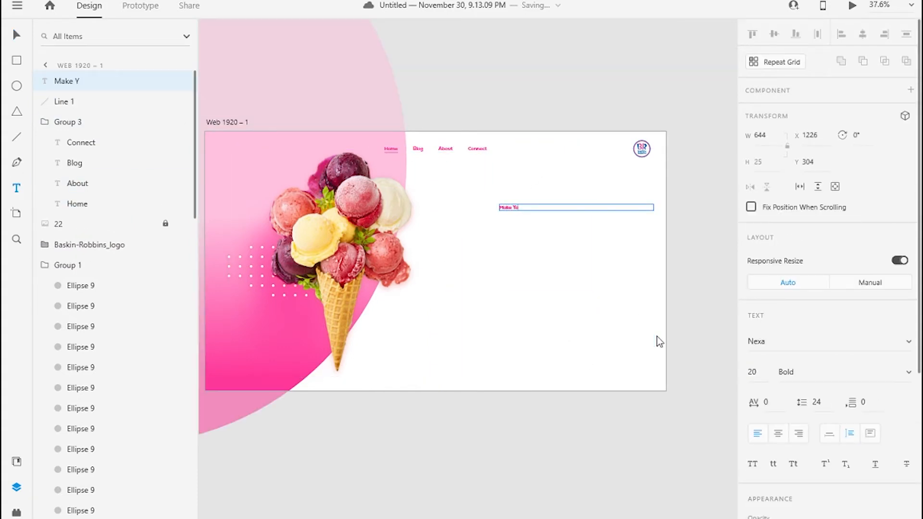
type("ur Vegan")
key("Return")
type("Ice Cre")
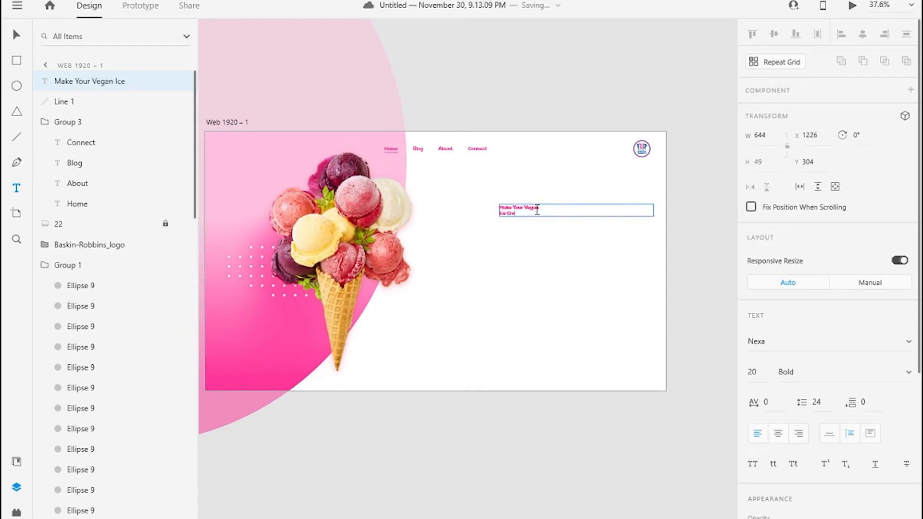
type("am")
- Format the heading with auto width, font size 72 and a black #000000 fill
left_click(829, 433)
left_click(755, 372)
type("72")
scroll(769, 368, "down", 5)
left_click(778, 382)
left_click_drag(627, 321, 586, 407)
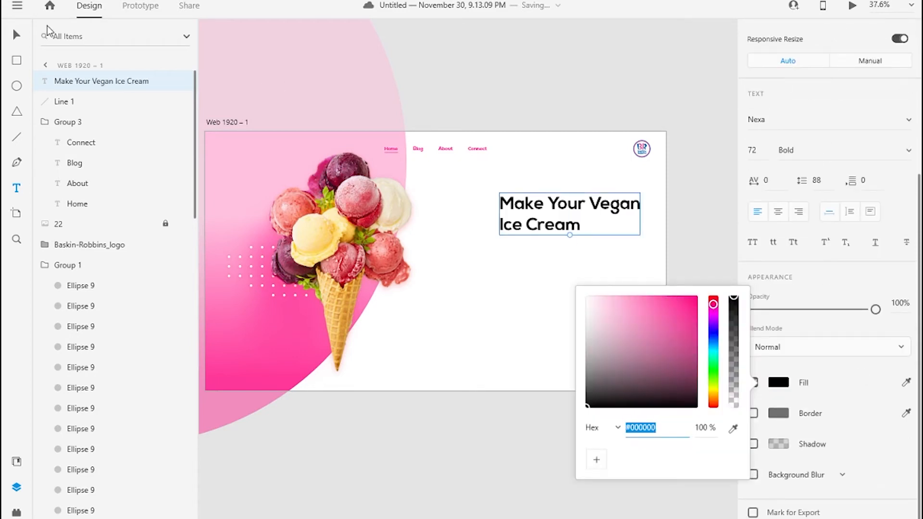
- Align the heading's left edge with the Connect navigation text
left_click(17, 35)
double_click(478, 149)
left_click(552, 200, "shift")
scroll(813, 76, "up", 2)
left_click(841, 35)
left_click(672, 218)
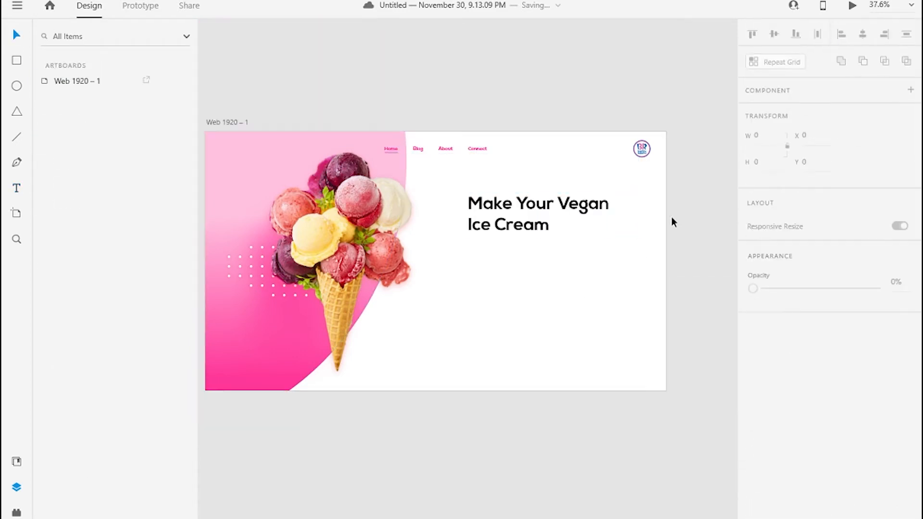
- Add the two-line text "We help you taste best ice cream / Subscribe us to give new recipe" at size 24 below the heading
left_click(16, 188)
left_click_drag(472, 252, 604, 316)
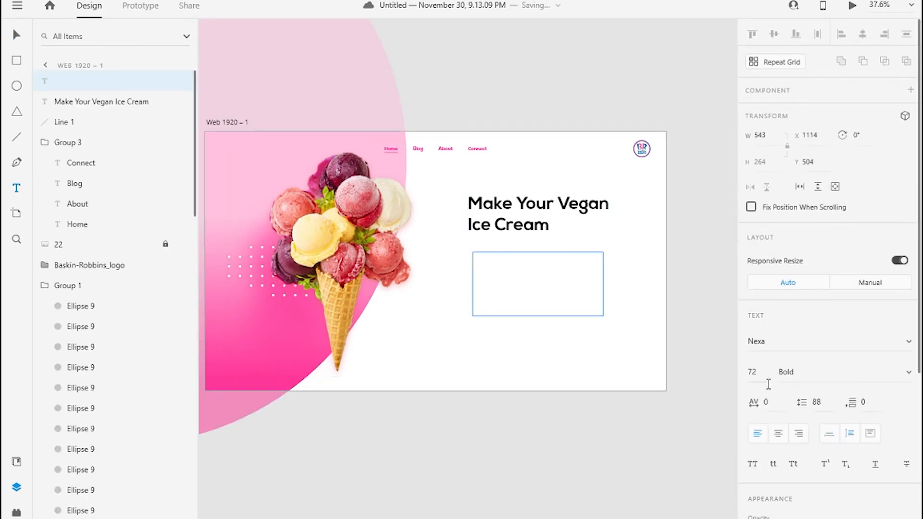
type("We help you taste")
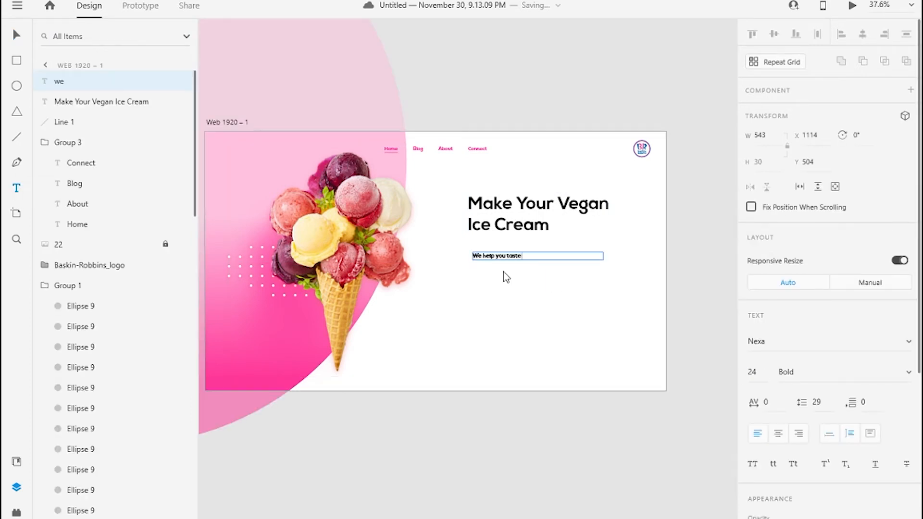
type(" best ice cream")
key("Return")
type("Subscrib")
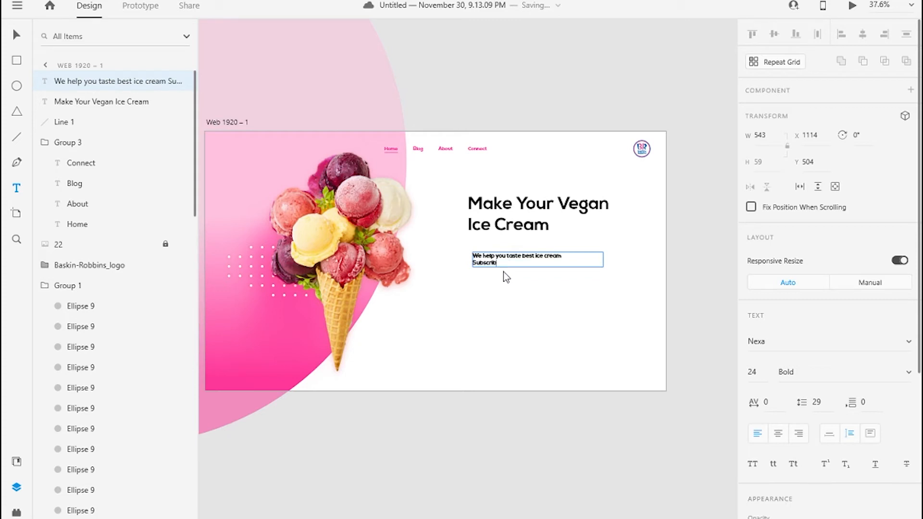
type("e us to give")
key("BackSpace")
type("to give new recipe")
- Set the tagline to Light weight and auto width, and place it directly beneath the heading, flush with its left edge
key("Escape")
left_click(820, 372)
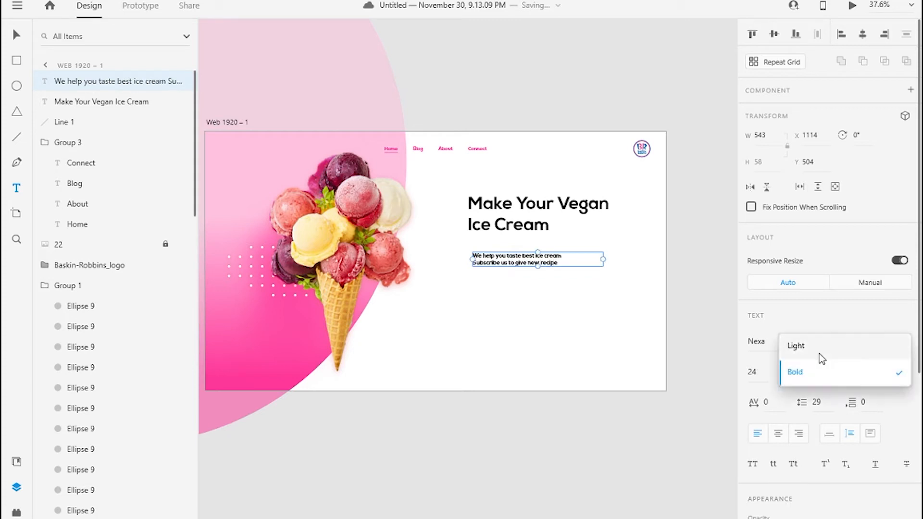
left_click(820, 347)
scroll(517, 270, "up", 4)
left_click_drag(445, 239, 435, 204)
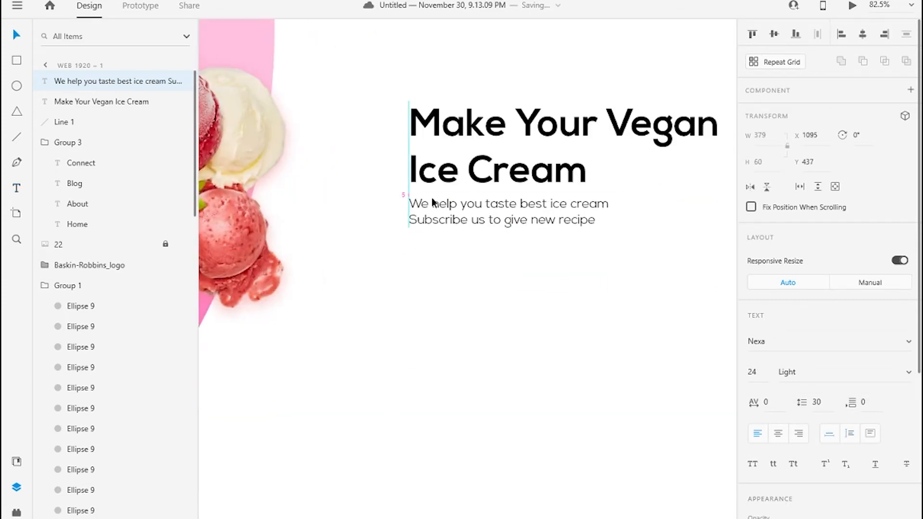
- Group the heading and the tagline together
left_click(475, 185, "shift")
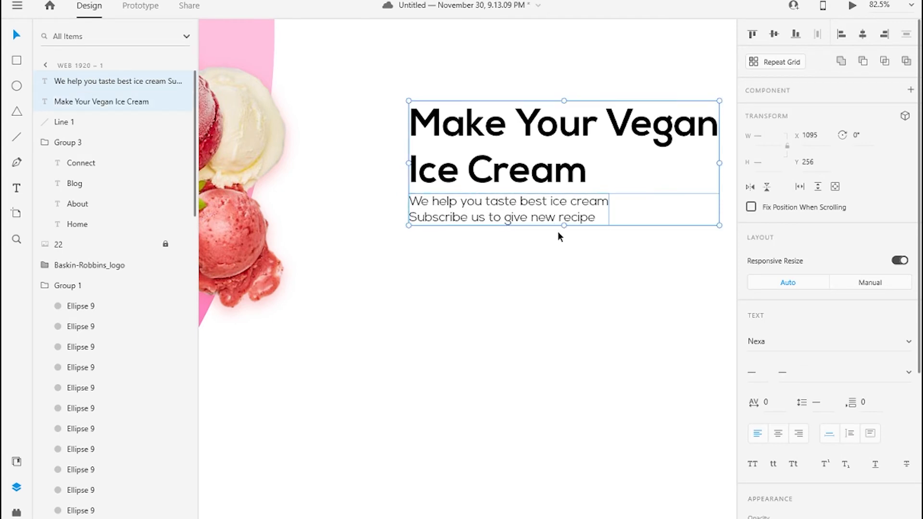
key("ctrl+g")
key("ctrl+minus")
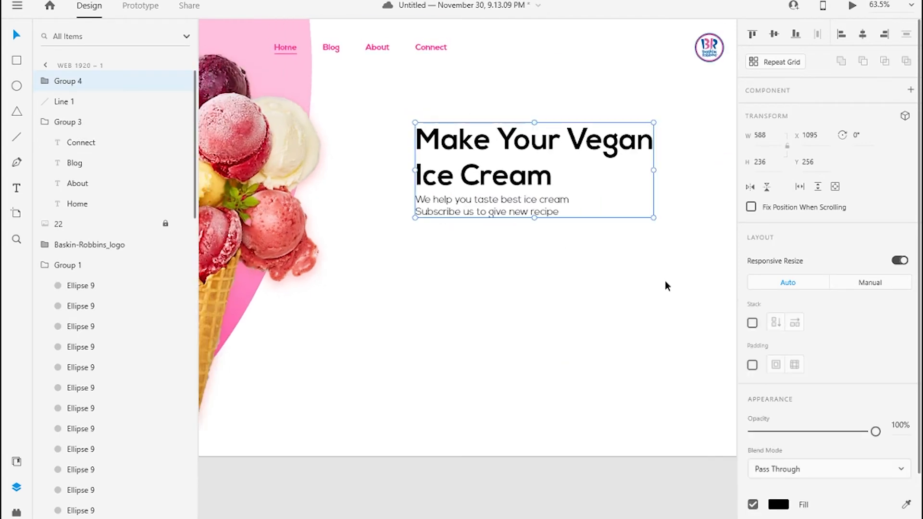
scroll(476, 245, "down", 3)
- Add a 1920 by 1080 rectangle covering the artboard as the lowest layer, filled with #FCF8F8 and without a border
left_click(46, 65)
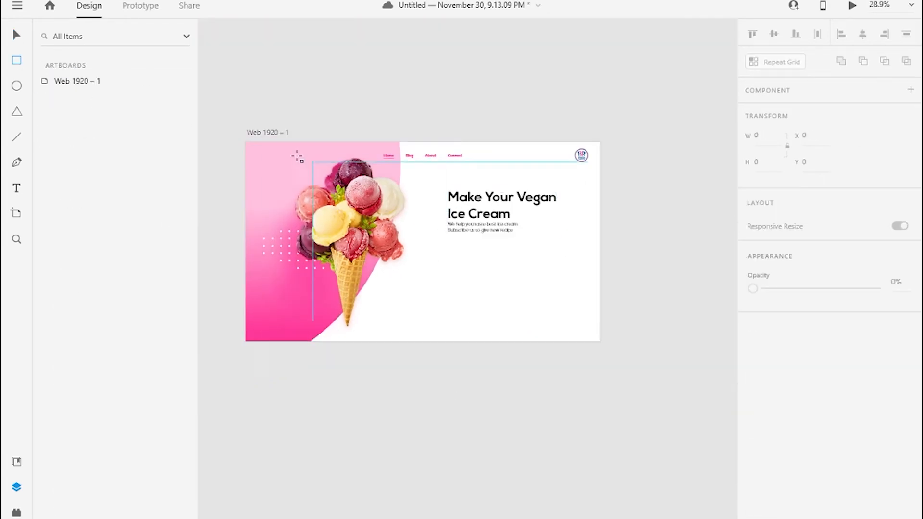
mouse_move(246, 142)
left_mouse_down()
mouse_move(587, 311)
mouse_move(600, 341)
left_mouse_up()
mouse_move(82, 80)
left_mouse_down()
mouse_move(70, 498)
mouse_move(48, 492)
mouse_move(82, 500)
mouse_move(74, 518)
left_mouse_up()
left_click(778, 451)
left_click(754, 482)
left_click(777, 453)
left_click(587, 345)
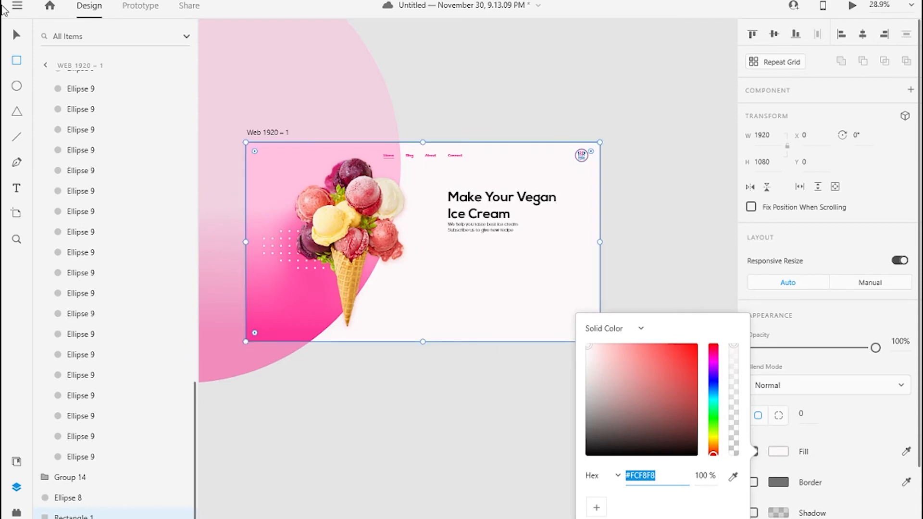
- Fill the innermost circle of the logo with the background colour sampled from the page
left_click(17, 35)
scroll(488, 234, "up", 2)
left_click(646, 105, "ctrl")
scroll(645, 101, "up", 4)
left_click(906, 407)
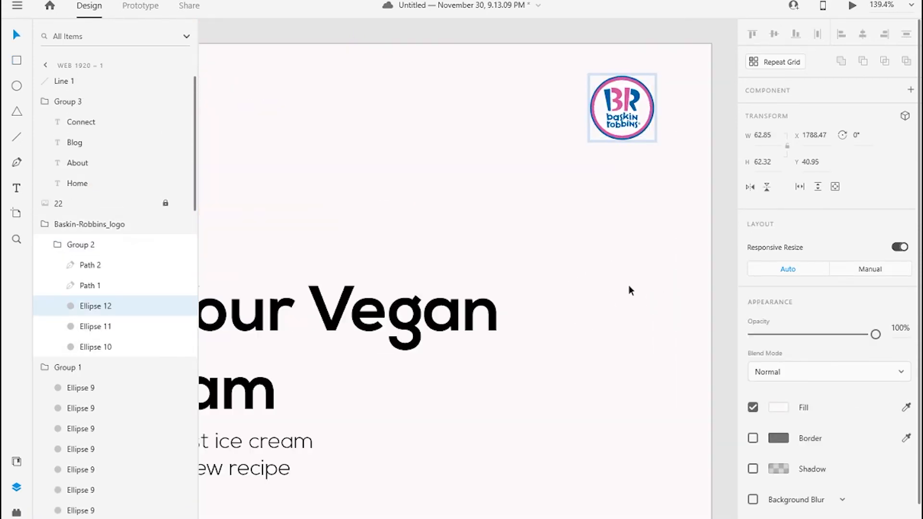
key("ctrl+0")
left_click(488, 465)
- Draw a rectangle 588 wide below the tagline, set its height to 72 and round its corners to 12
left_click(16, 60)
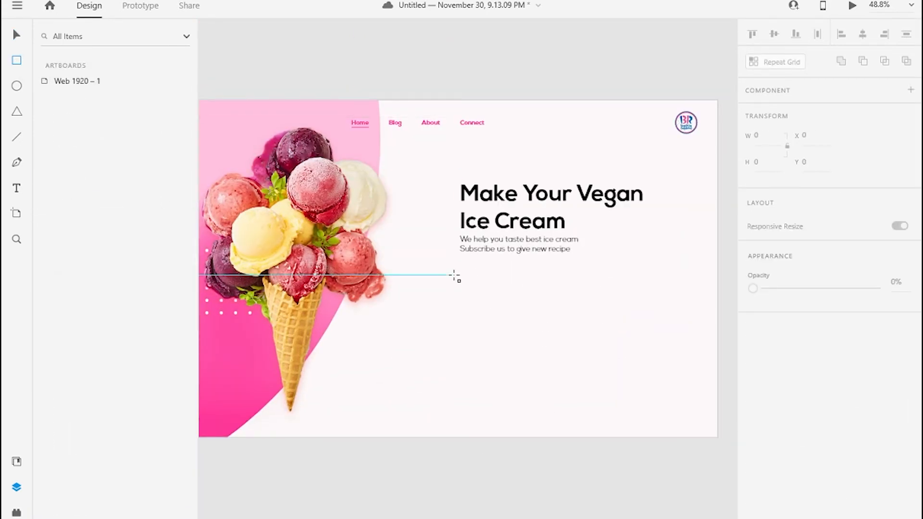
left_click_drag(460, 270, 644, 298)
left_click(769, 162)
type("7")
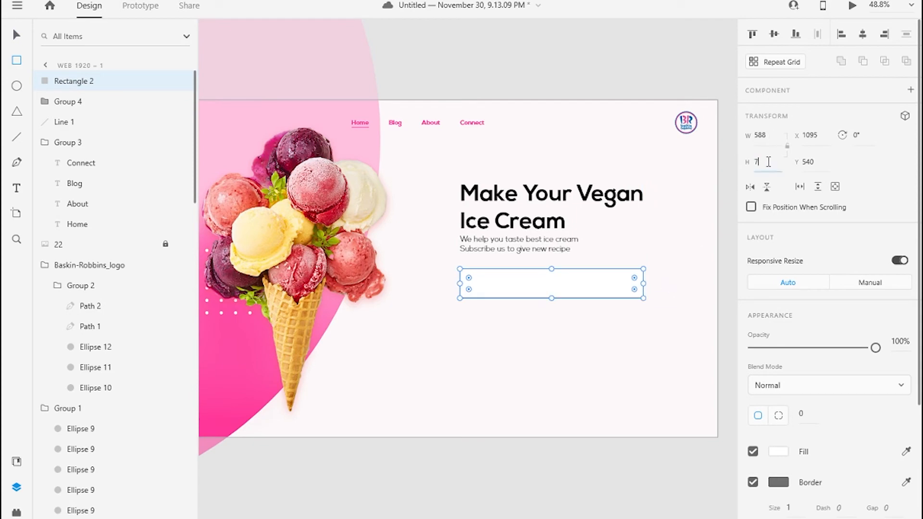
type("2")
key("Return")
scroll(568, 296, "up", 3)
left_click_drag(341, 247, 338, 248)
- Fill the rounded rectangle with the sampled background colour and stack two duplicates in place, all without borders
scroll(413, 257, "down", 2)
left_click(906, 452)
left_click(497, 374)
key("ctrl+d")
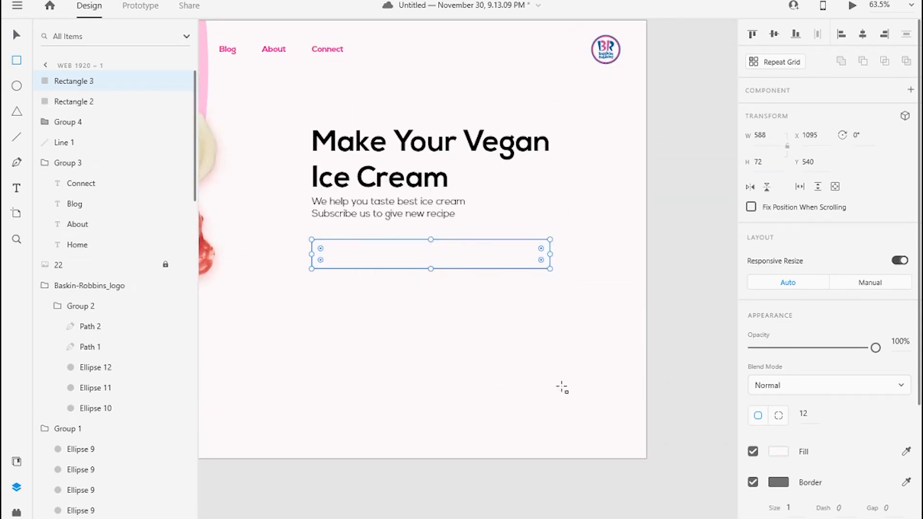
key("ctrl+d")
- Give the lowest of the three rounded rectangles a translucent black shadow with X 5, Y 5 and blur 20
left_click(68, 122)
left_click(777, 514)
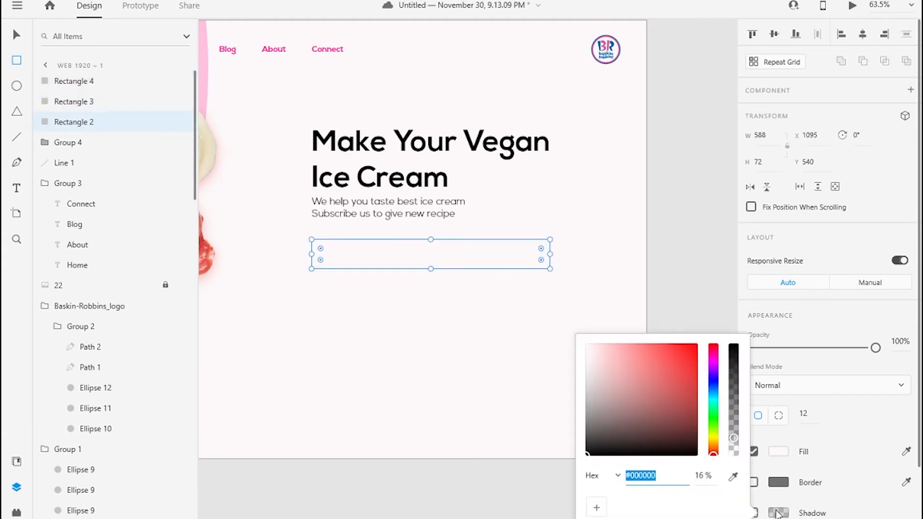
left_click(854, 421)
scroll(844, 412, "down", 2)
left_click(752, 444)
left_click(839, 469)
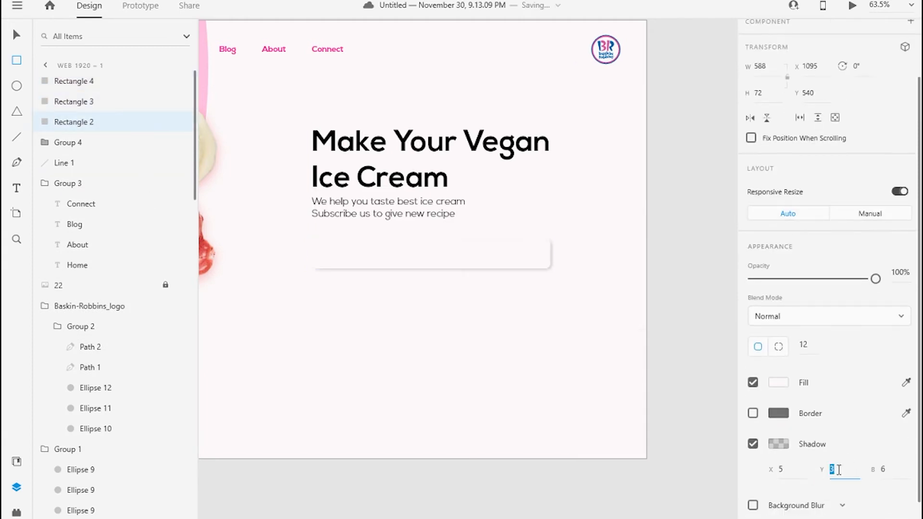
type("5")
left_click(883, 470)
type("15")
left_click(779, 443)
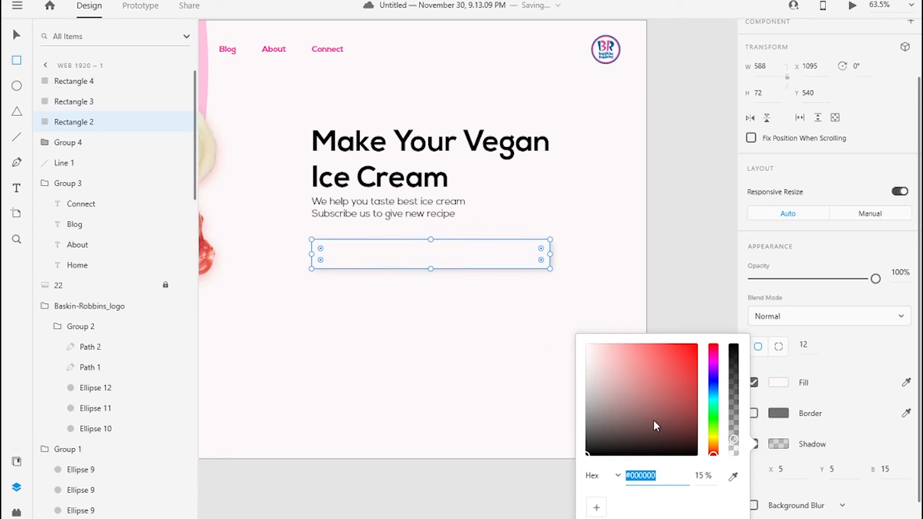
left_click(885, 470)
type("20")
- Give the middle rounded rectangle a fully opaque white shadow with X -5, Y -5 and blur 15
left_click(73, 100)
scroll(770, 446, "down", 2)
left_click(771, 443)
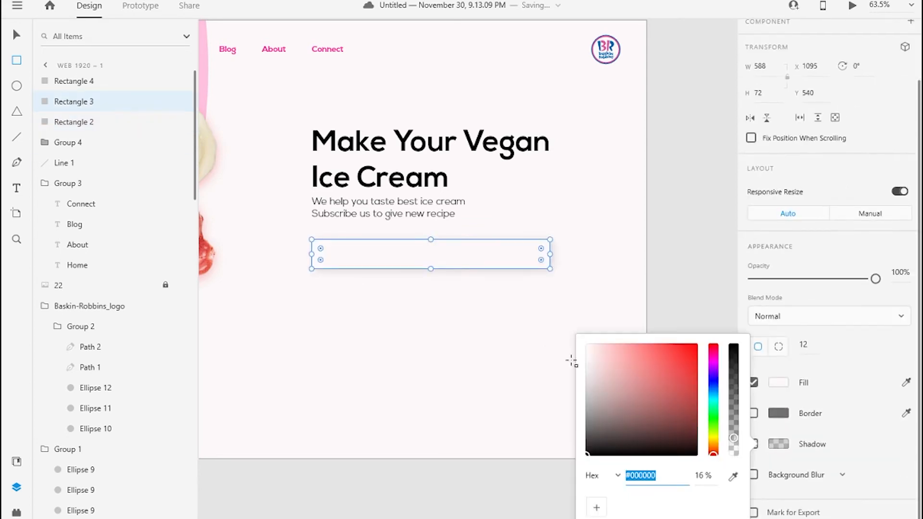
left_click_drag(591, 352, 579, 339)
left_click_drag(733, 439, 733, 339)
left_click(787, 470)
type("-5")
left_click(839, 470)
type("-5")
left_click(887, 469)
type("15")
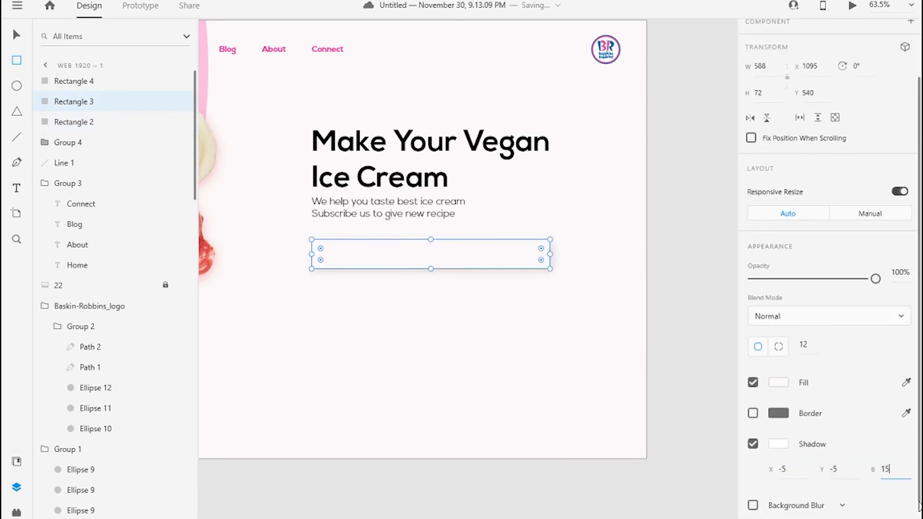
key("Return")
- Group the three stacked rounded rectangles
scroll(544, 225, "down", 2)
scroll(432, 185, "up", 3)
left_click(80, 83)
left_click(77, 101)
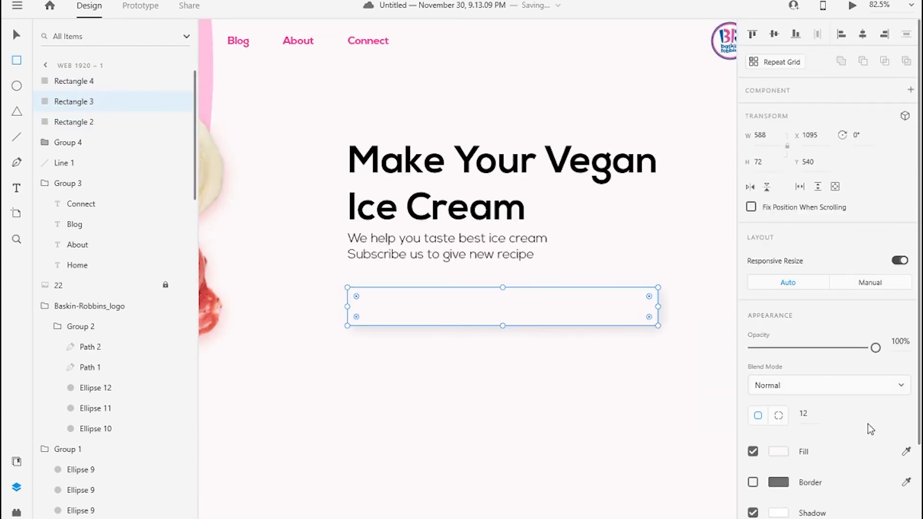
scroll(817, 427, "down", 2)
left_click(74, 121, "shift")
left_click(74, 81, "shift")
key("ctrl+g")
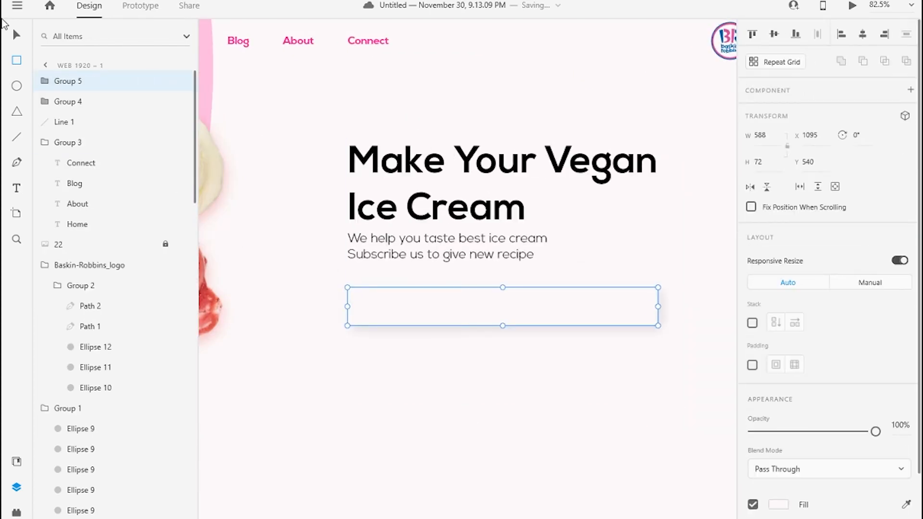
- Set the white shadow's blur on the middle rounded rectangle to 15 and undo the accidental background move
scroll(591, 403, "down", 2)
scroll(310, 242, "up", 1)
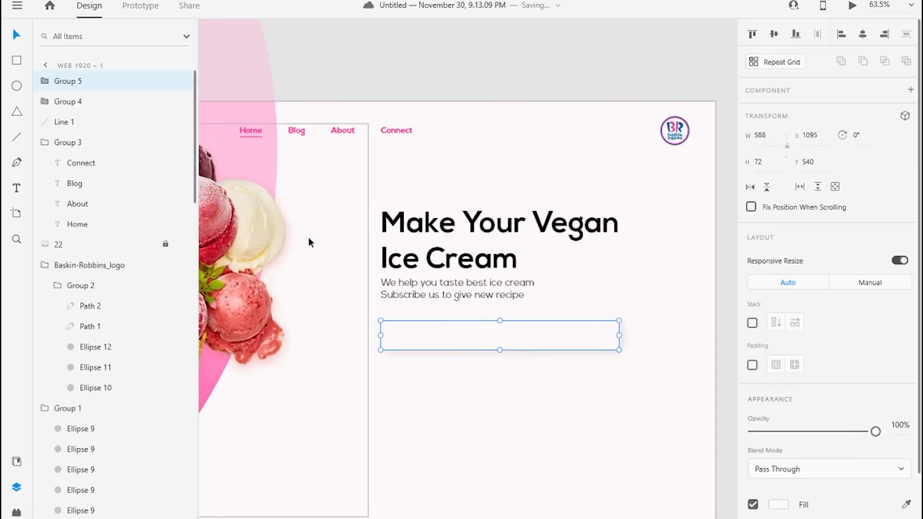
left_click(43, 84)
left_click(87, 122)
scroll(827, 385, "down", 2)
left_click(897, 437)
type("15")
left_click(622, 396)
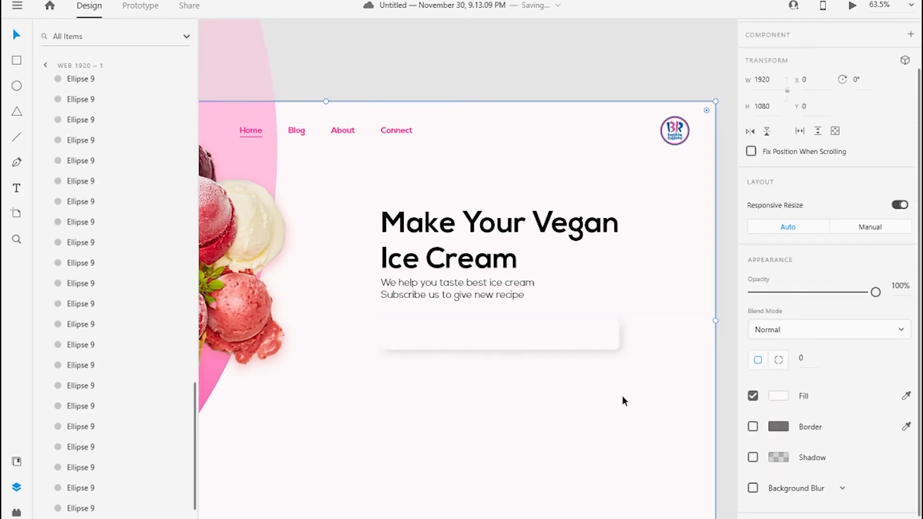
scroll(622, 397, "down", 2)
left_click_drag(620, 433, 563, 418)
key("ctrl+z")
- Set the dark shadow's blur on the lowest rounded rectangle to 20 and check the field against the page
scroll(475, 349, "up", 3)
scroll(766, 422, "down", 1)
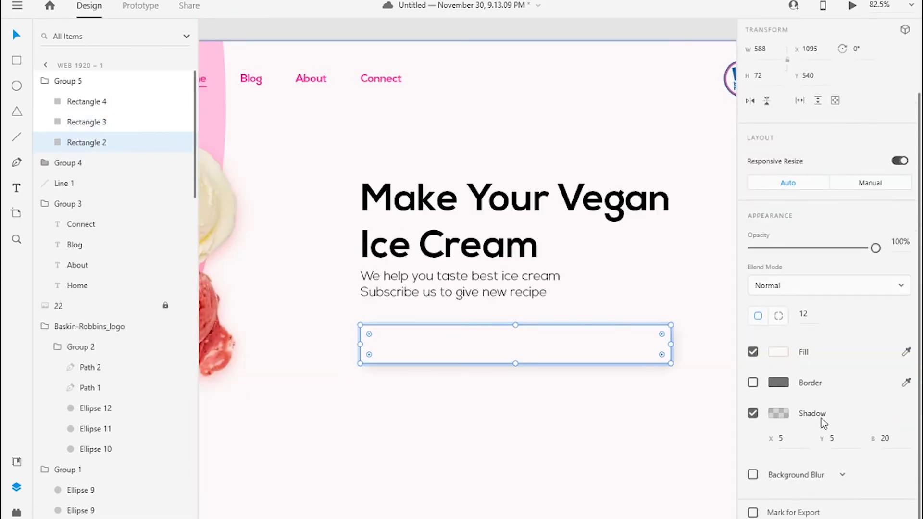
left_click(886, 436)
type("20")
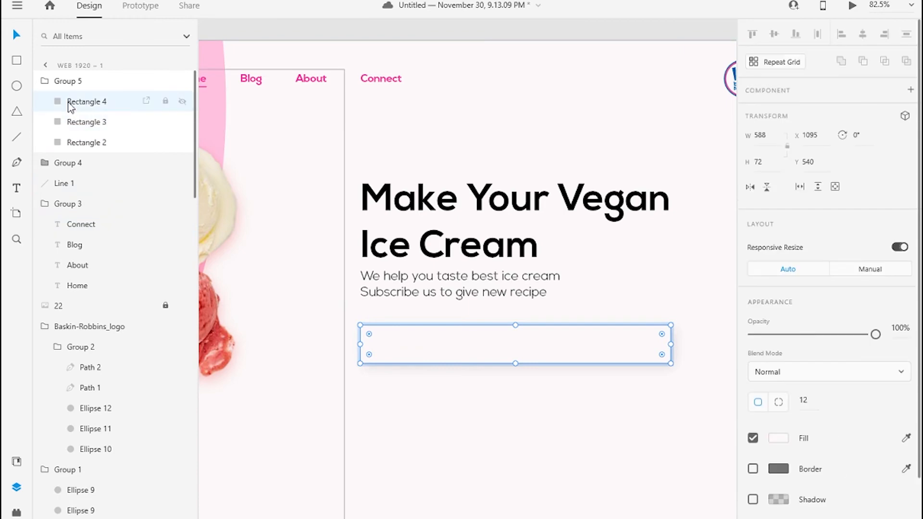
scroll(660, 392, "down", 1)
left_click(659, 388)
scroll(543, 323, "down", 1)
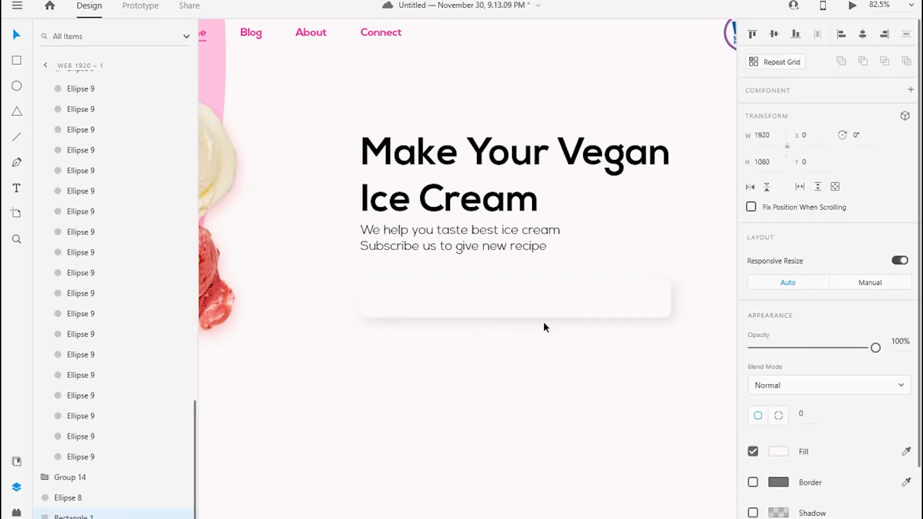
scroll(484, 355, "down", 2)
scroll(484, 355, "up", 2)
scroll(485, 354, "down", 1)
left_click_drag(479, 392, 506, 422)
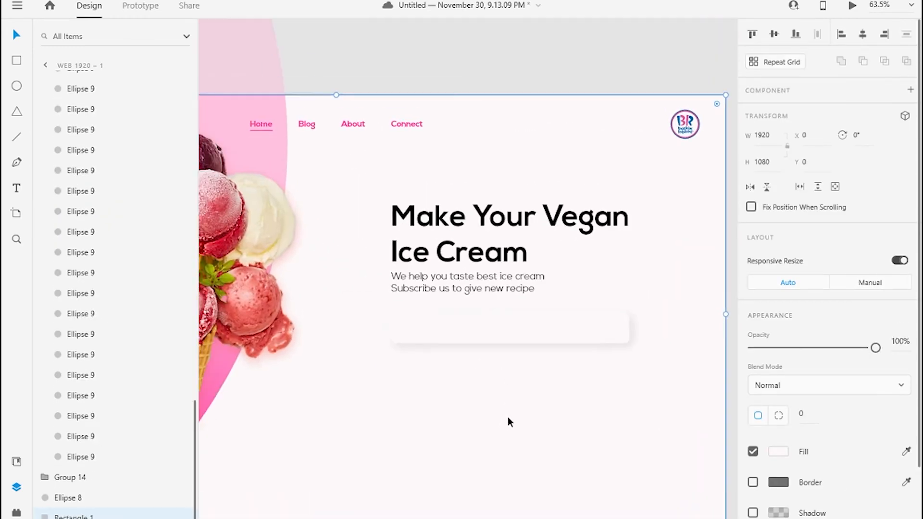
- Slightly lower the opacity of the dark shadow colour on the lowest rounded rectangle
left_click(488, 331)
left_click(86, 143)
scroll(788, 409, "down", 2)
left_click(780, 413)
left_click_drag(733, 421, 734, 426)
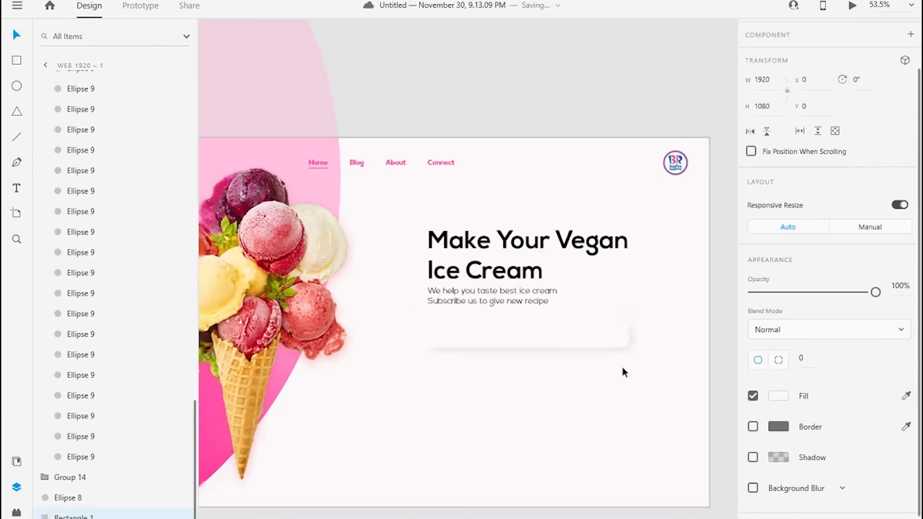
- Set the white shadow's blur on the middle rounded rectangle to 10 and select the lowest rectangle
left_click(546, 343)
left_click(493, 345)
double_click(493, 344)
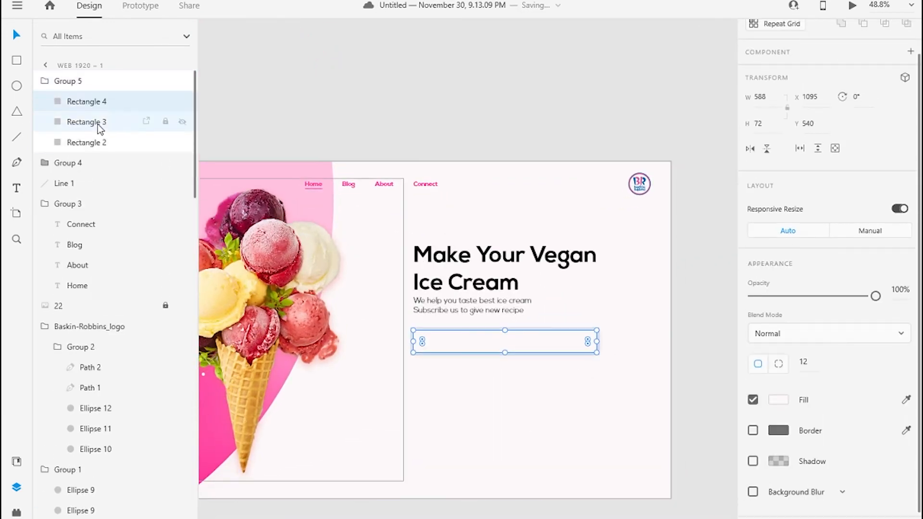
left_click(98, 125)
scroll(856, 413, "down", 1)
left_click(902, 439)
type("10")
left_click(91, 143)
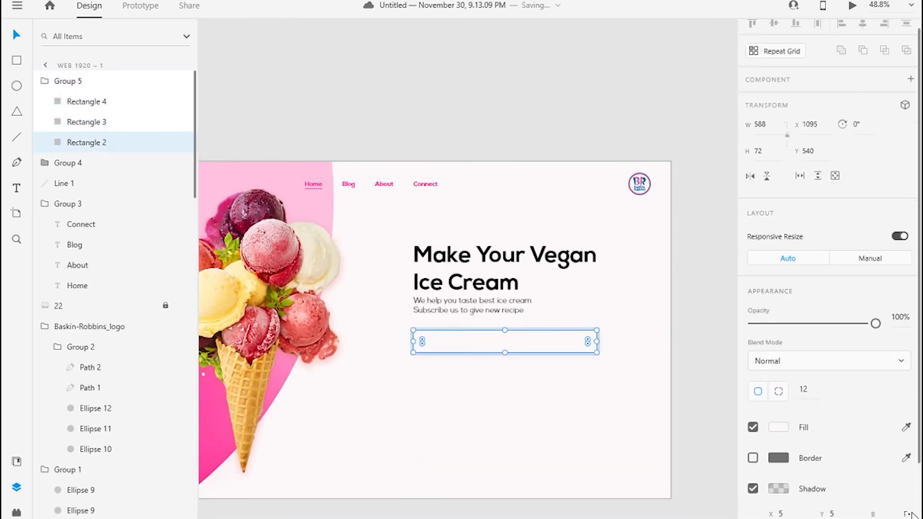
- Duplicate the subscribe field and shrink the copy into a 195 by 48 button inside the field, 12 px from its right edge
left_click(544, 409)
scroll(549, 374, "up", 2)
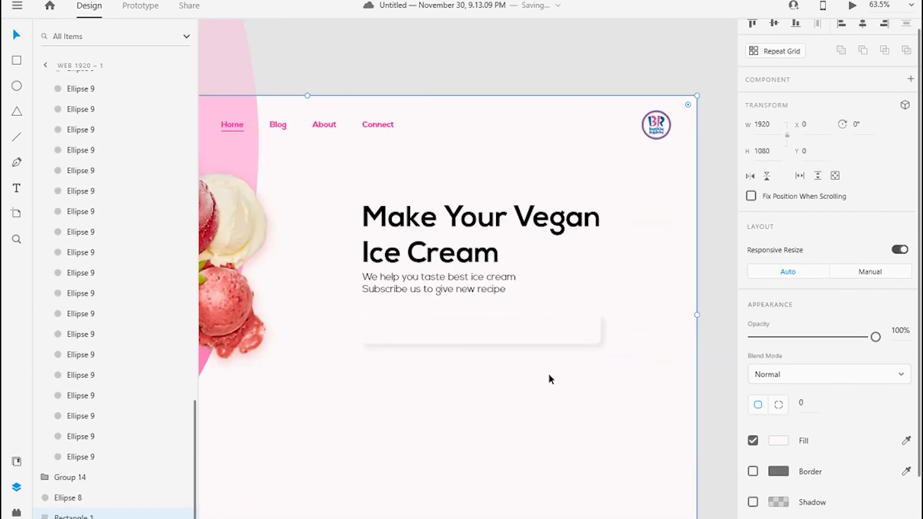
left_click(428, 334)
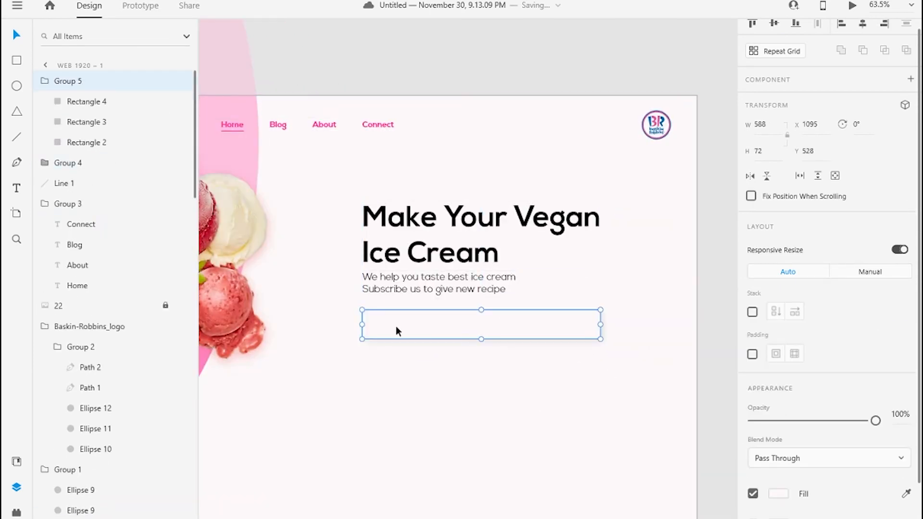
key("ctrl+d")
left_click_drag(362, 317, 545, 336)
scroll(568, 313, "up", 6)
left_click_drag(546, 368, 546, 361)
left_click_drag(639, 339, 619, 350)
key("alt")
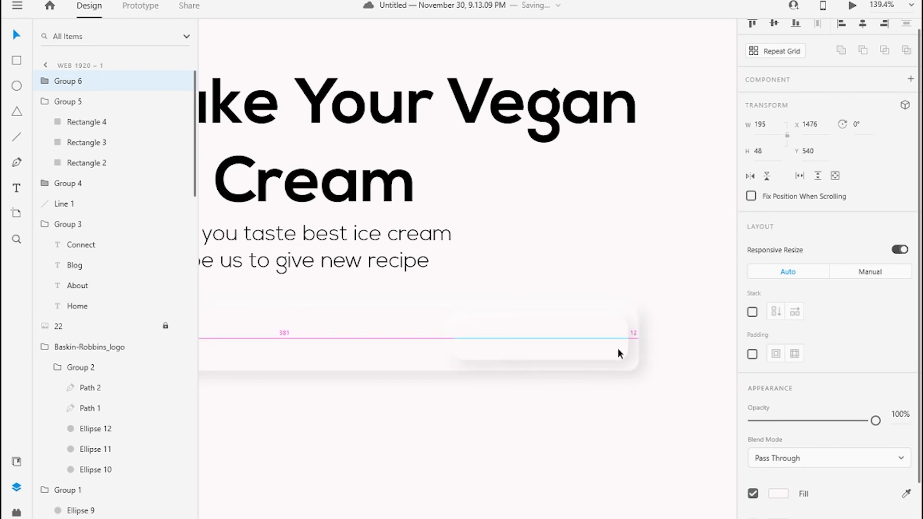
- Add the text "Subscribe" below the field and make its text box auto width
key("t")
left_click_drag(331, 415, 429, 443)
type("Subscrib")
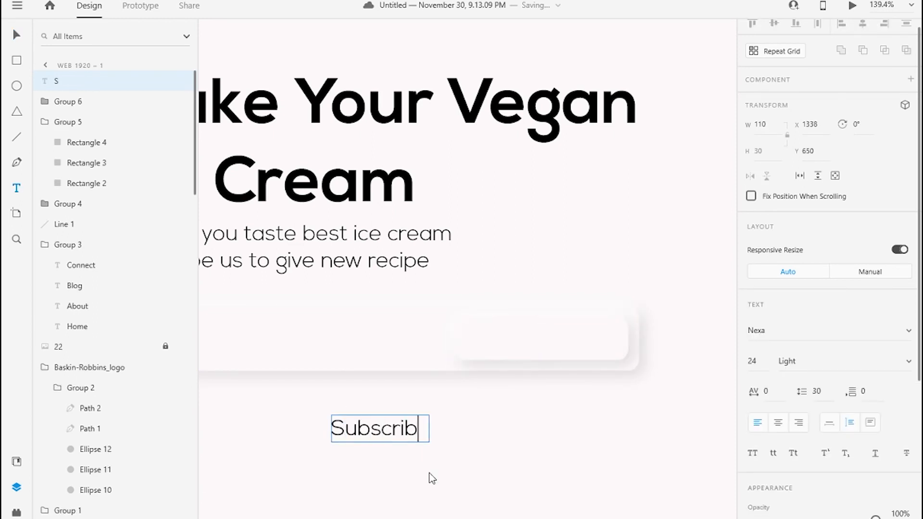
type("e")
left_click(829, 418)
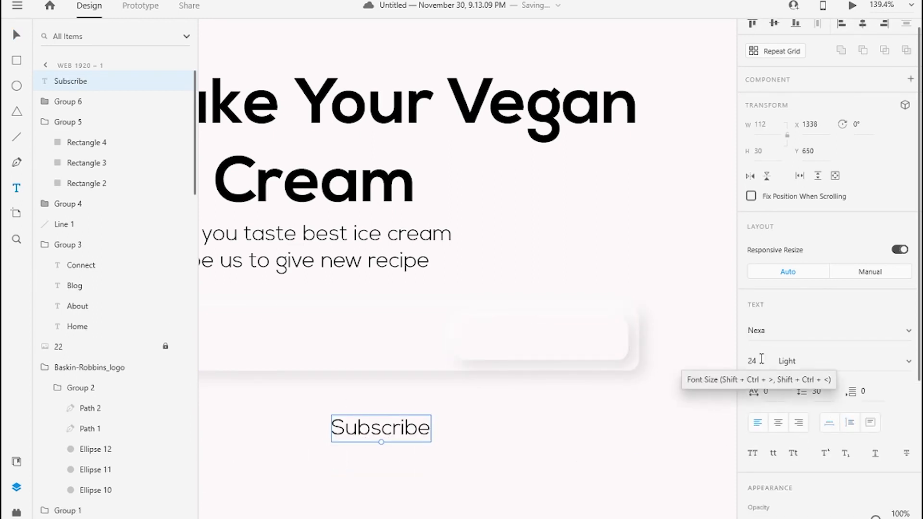
- Fill the Subscribe text with pink sampled from the page and set its font weight to Bold
scroll(778, 375, "down", 5)
left_click(779, 382)
scroll(500, 231, "down", 6)
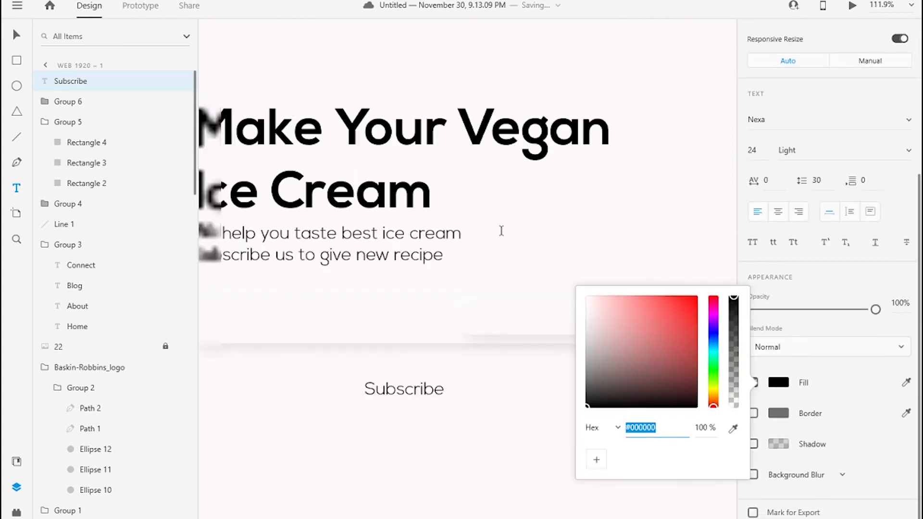
left_click(905, 383)
left_click(221, 345)
scroll(487, 267, "up", 4)
left_click(870, 153)
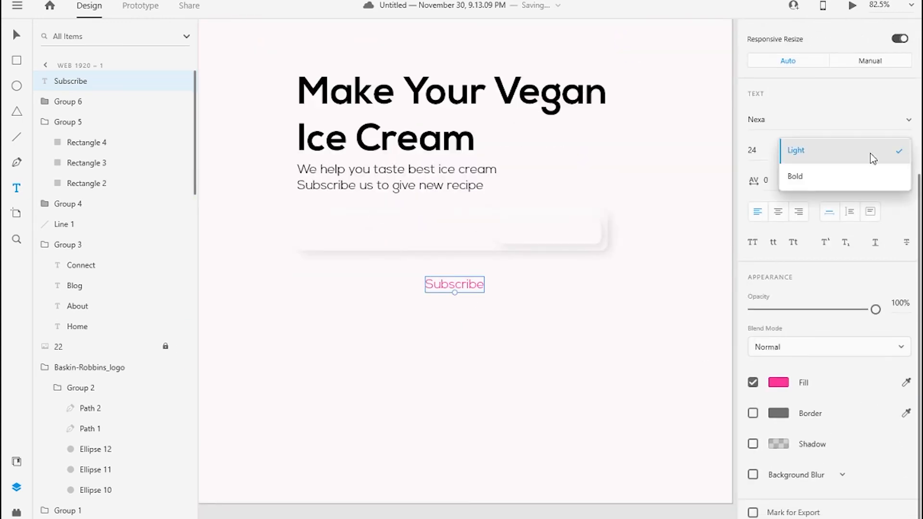
left_click(851, 176)
- Move the Subscribe text onto the small button and nudge it left
left_click_drag(454, 283, 560, 221)
scroll(539, 222, "up", 1)
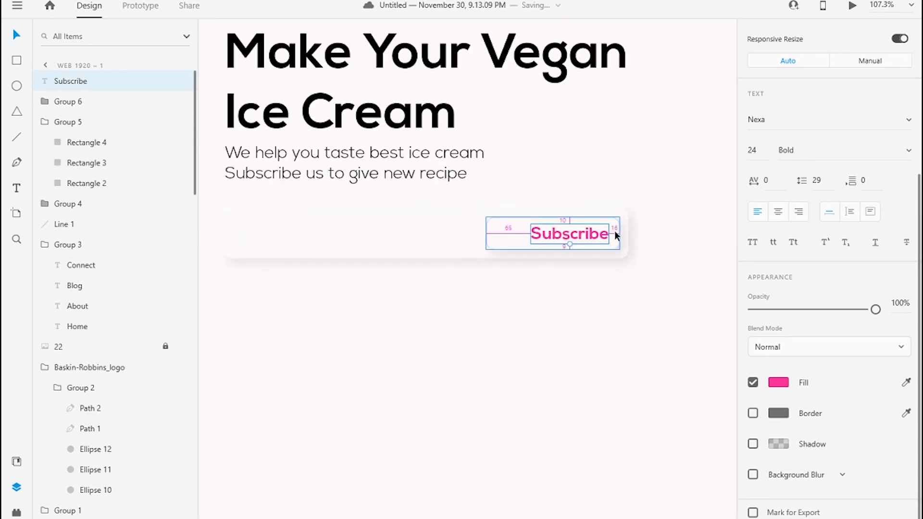
key("Left")
key("Left")
key("Left")
key("Left")
key("Left")
key("Left")
key("Left")
- Narrow the button behind the Subscribe text to a width of 162 and place it at X 1509
left_click(487, 234)
left_click_drag(487, 234, 508, 234)
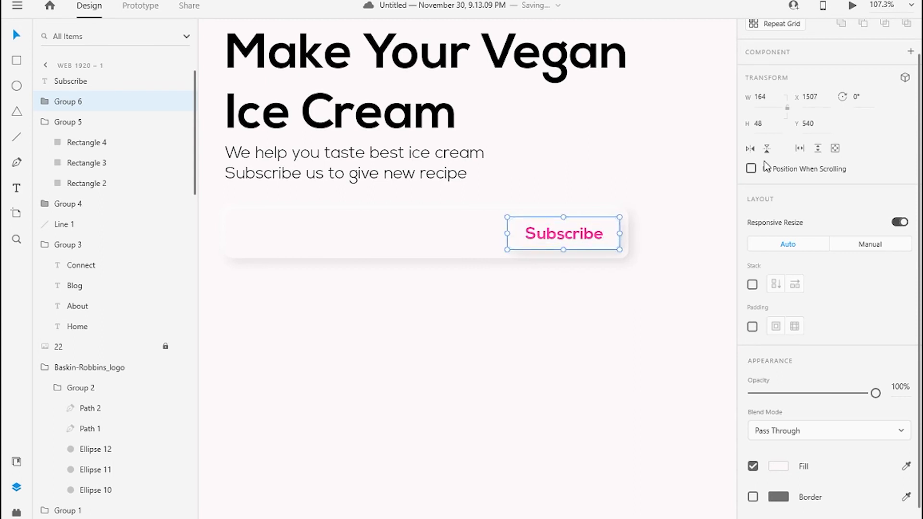
type("166")
key("Return")
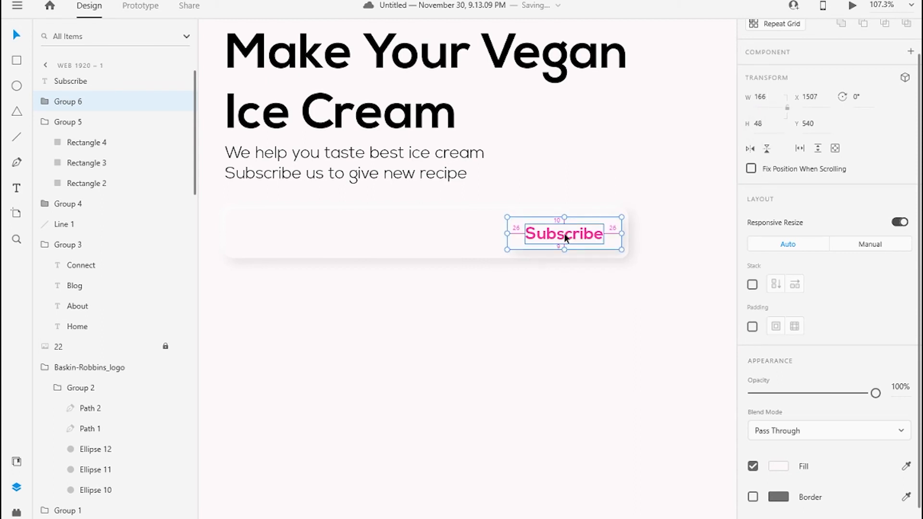
key("Left")
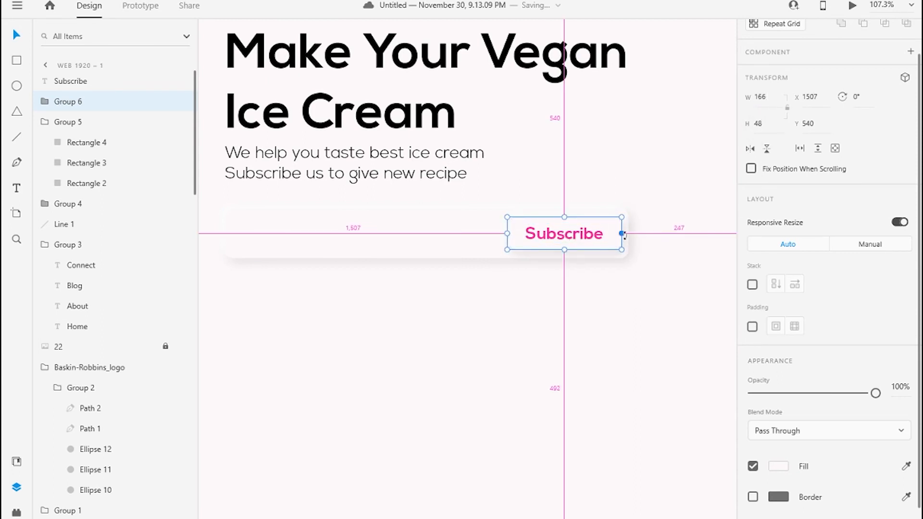
key("Left")
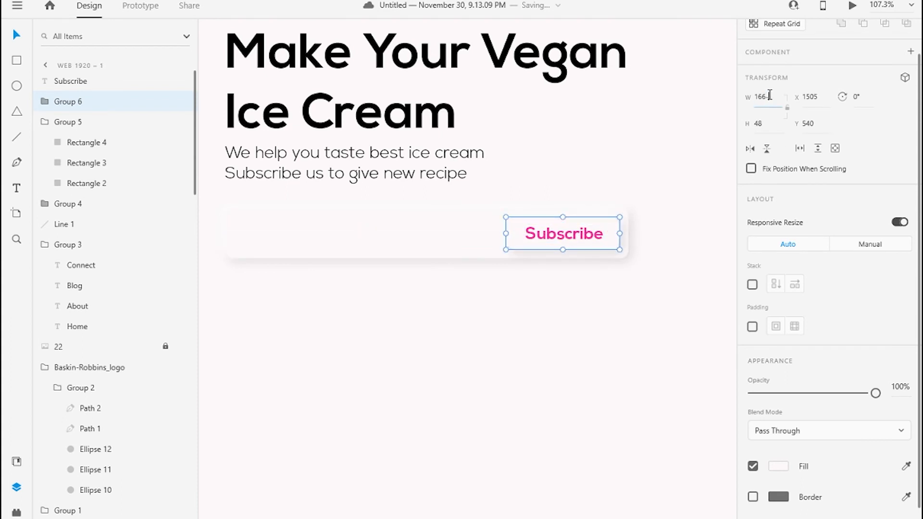
key("BackSpace")
type("2")
key("Return")
key("Right")
key("Right")
key("Right")
key("Right")
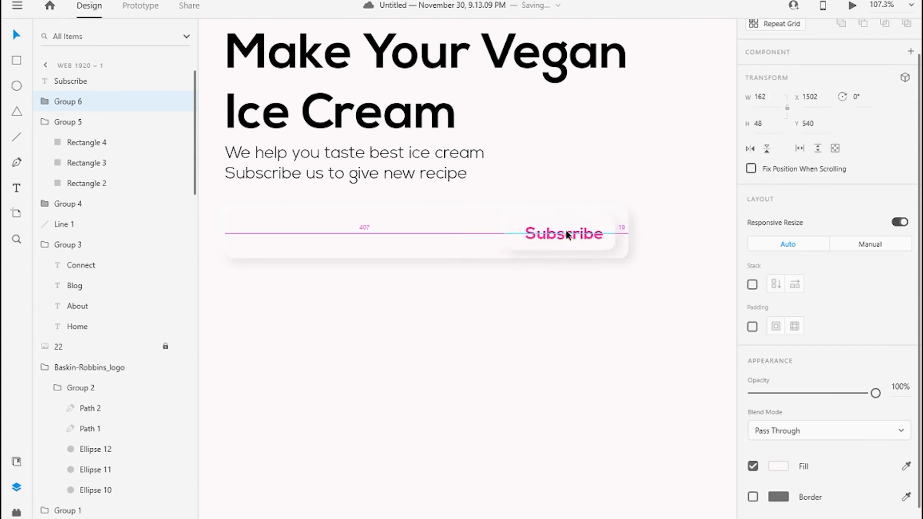
- Duplicate the Subscribe text below the field and change the copy to "Enter your Email"
scroll(566, 233, "down", 3)
key("t")
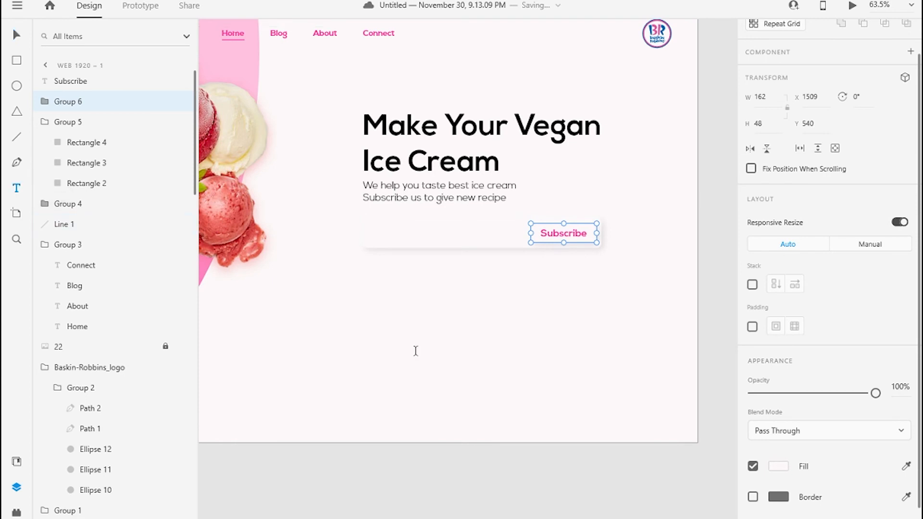
left_click(17, 35)
left_click(566, 234)
left_click_drag(566, 235, 523, 279)
double_click(522, 280)
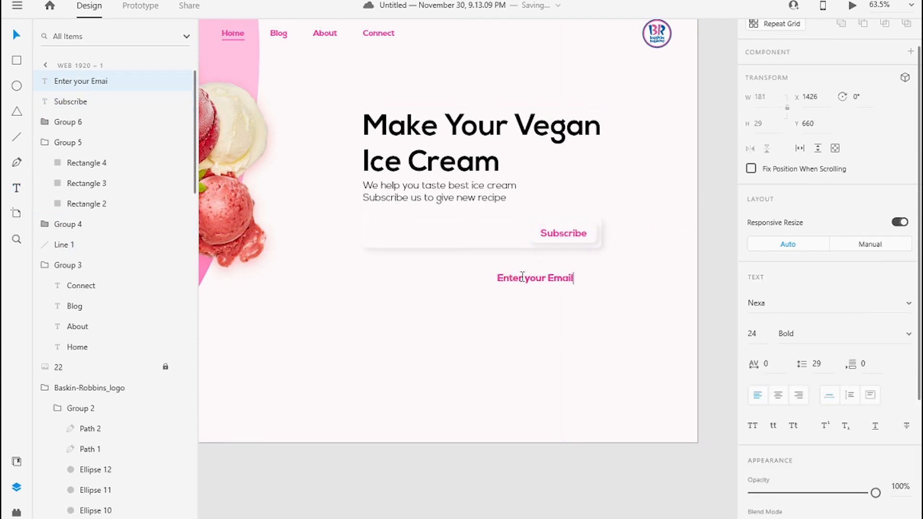
key("Escape")
- Place the Enter your Email text inside the field's left end at X 1120, Y 550
left_click_drag(524, 277, 397, 233)
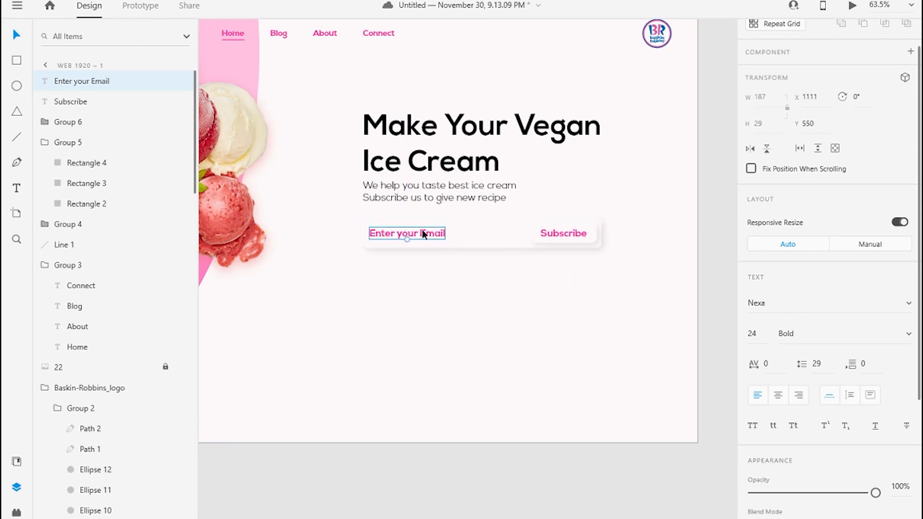
key("Left")
key("shift+Right")
key("Left")
key("Left")
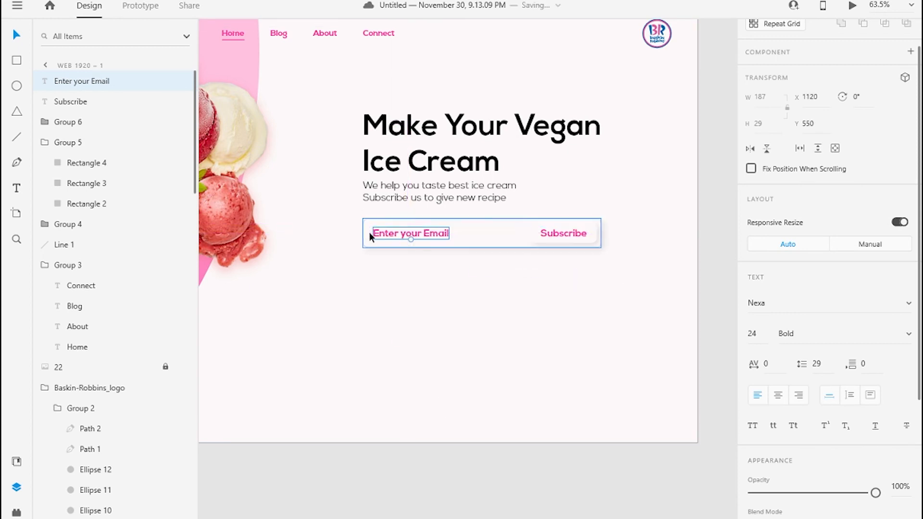
- Lower the opacity of the Enter your Email and Subscribe texts together
left_click(558, 235, "shift")
left_click_drag(875, 493, 813, 496)
left_click(720, 408)
- Group the heading, tagline and complete subscribe field into one group
scroll(609, 331, "down", 4)
scroll(571, 168, "up", 1)
left_click_drag(571, 167, 525, 105)
scroll(483, 233, "up", 1)
left_click(486, 243)
left_click(486, 285, "shift")
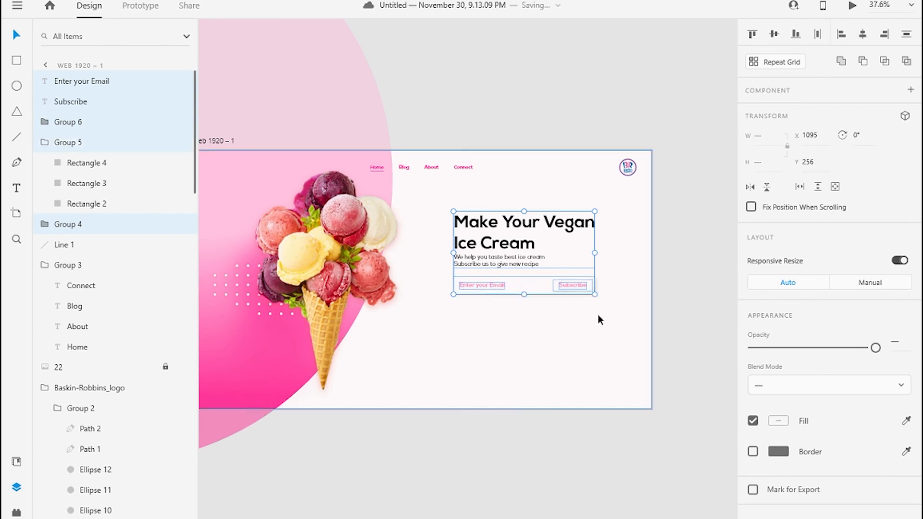
key("ctrl+g")
- Move the heading and subscribe group down to Y 350 and preview the page
key("Down")
key("Down")
key("Down")
key("Down")
key("Down")
key("Down")
key("Down")
key("Down")
key("Down")
key("Down")
key("Down")
key("Down")
key("Down")
key("Down")
key("Down")
key("Down")
key("Down")
key("Down")
key("Down")
key("Down")
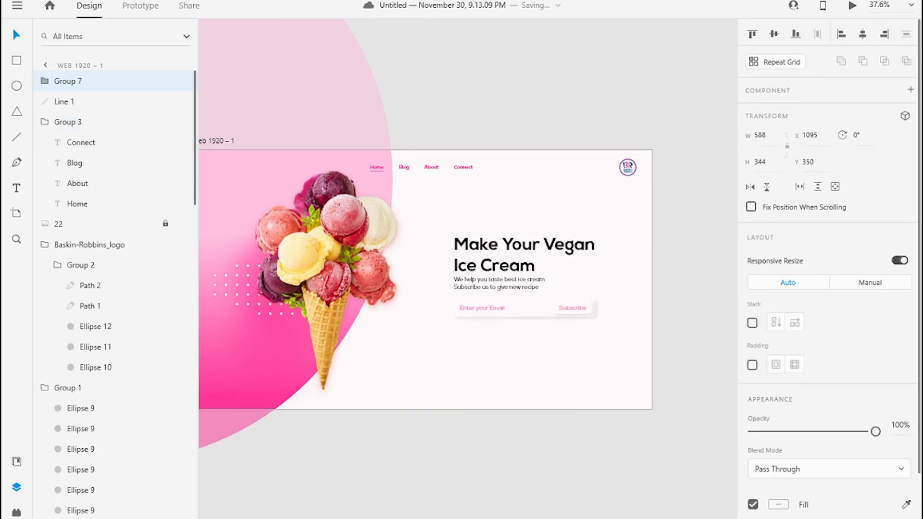
left_click(657, 312)
scroll(368, 131, "down", 2)
left_click(251, 137)
left_click(851, 6)
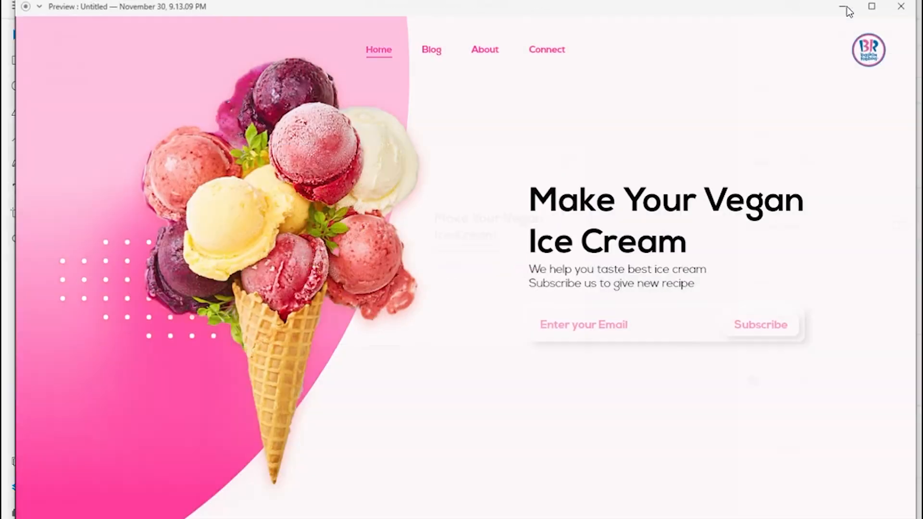
left_click(900, 7)
- Raise the heading and subscribe group to Y 324 and check its placement in the page preview
left_click(476, 219)
key("Up")
key("Up")
key("Up")
key("Up")
key("Up")
key("Up")
key("Up")
key("Up")
key("Up")
key("Up")
key("Up")
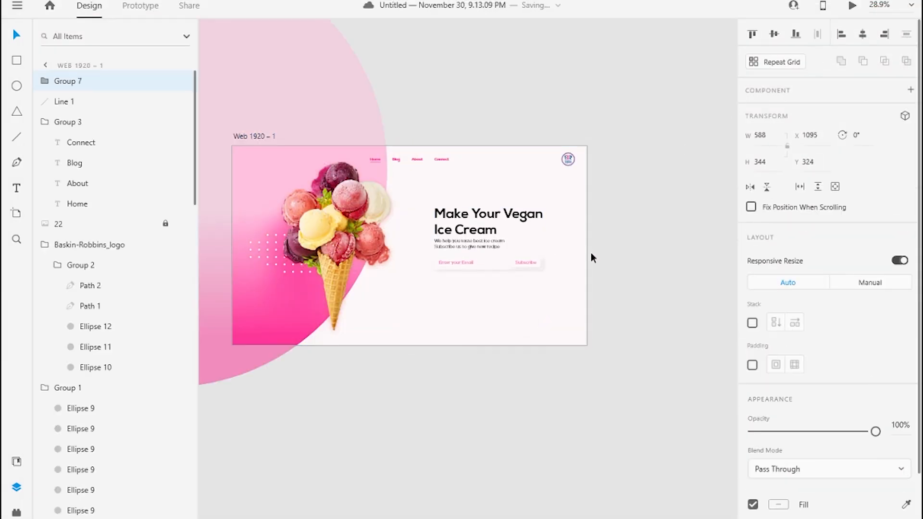
left_click(852, 6)
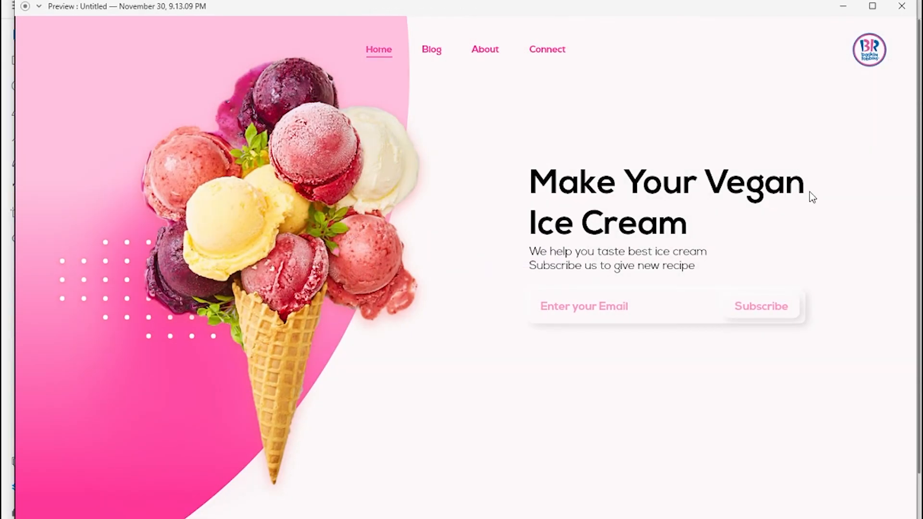
left_click(906, 10)
scroll(437, 376, "up", 2)
scroll(559, 415, "down", 2)
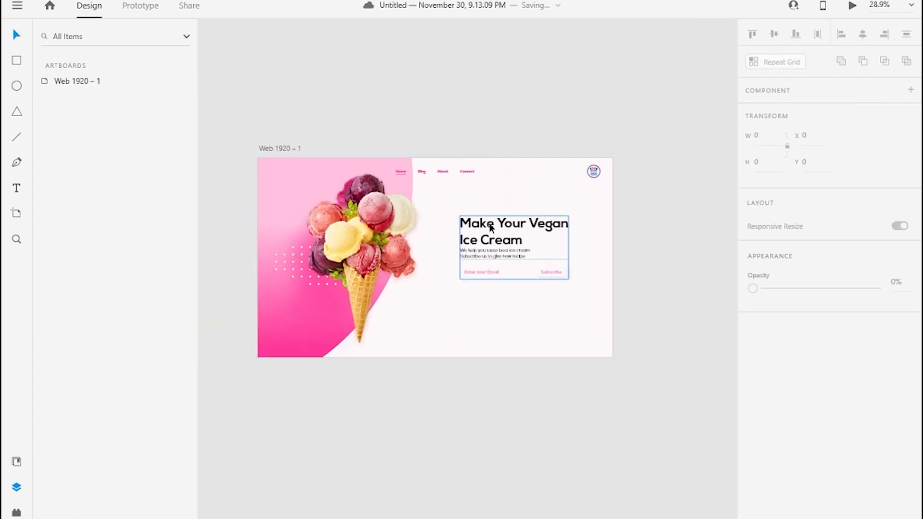
- Move the heading and subscribe group up to Y 233
left_click(491, 226)
key("shift+Up")
key("shift+Up")
key("shift+Up")
key("shift+Up")
key("shift+Up")
key("shift+Up")
key("shift+Up")
key("shift+Up")
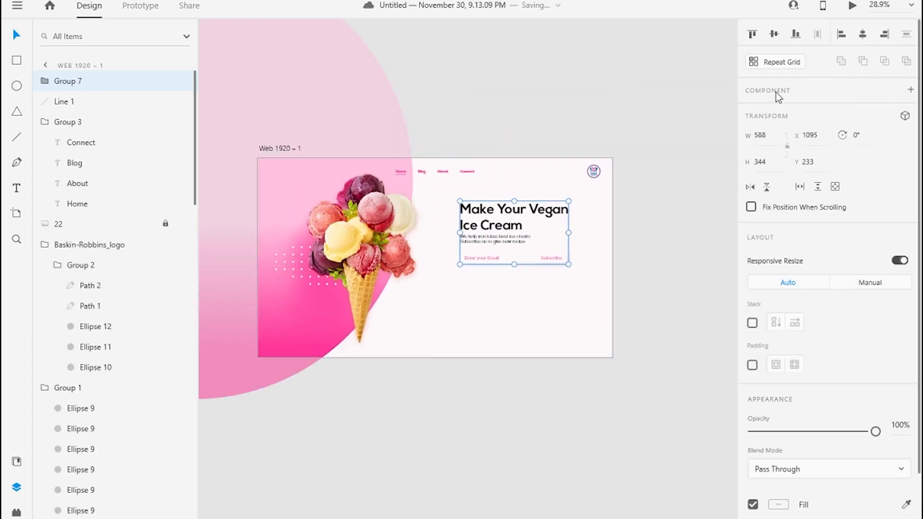
- Shift the heading and subscribe group left towards the ice cream cone image
scroll(445, 182, "up", 2)
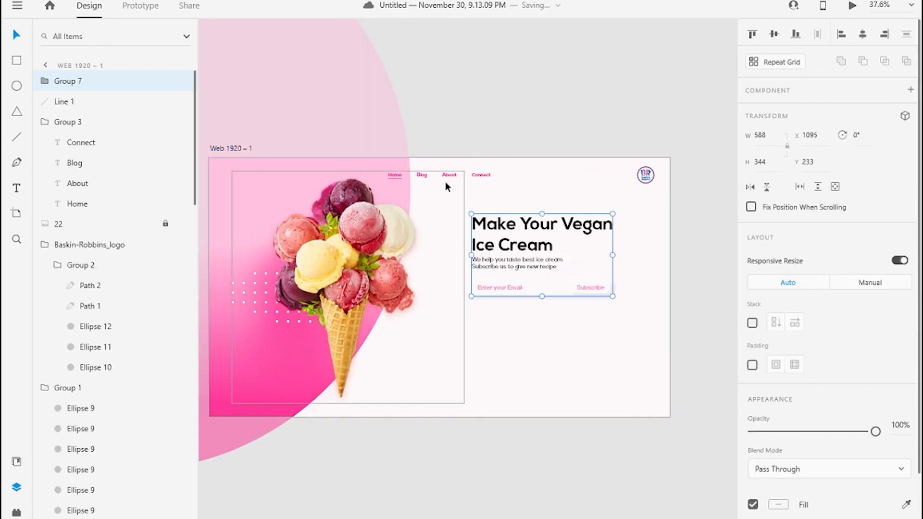
key("shift+Left")
key("shift+Left")
key("shift+Left")
key("shift+Left")
key("shift+Left")
key("shift+Left")
key("shift+Left")
key("shift+Left")
key("shift+Left")
key("shift+Left")
key("shift+Left")
- Align the heading and subscribe group with the About link's left edge by setting its X to 972
double_click(447, 175)
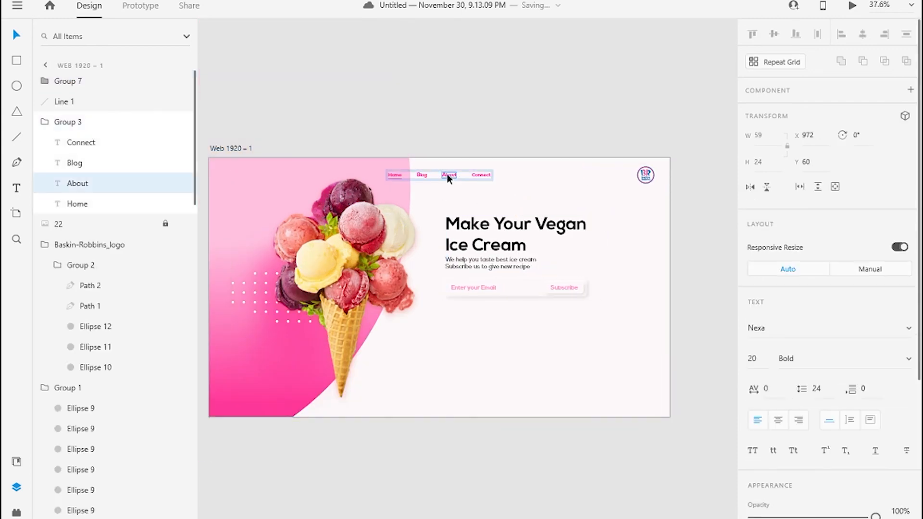
left_click(484, 232)
left_click(819, 136)
type("972")
key("Return")
key("alt")
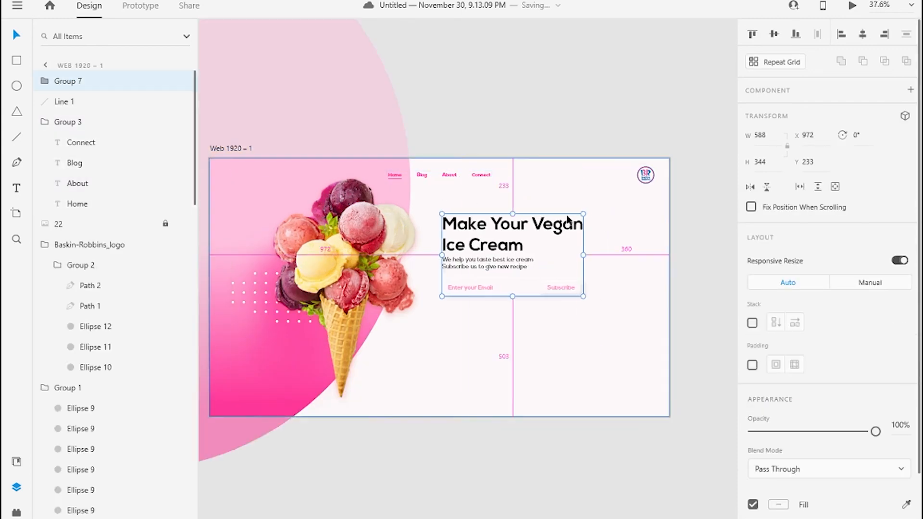
- Lower the heading and subscribe group to Y 286 and deselect it to view the whole artboard
key("Down")
key("Down")
key("Down")
key("Down")
key("Down")
key("Down")
key("Down")
key("Down")
key("Down")
key("Down")
key("Down")
key("Down")
key("Down")
key("Down")
key("Down")
key("Down")
key("Down")
key("Down")
key("Down")
key("Down")
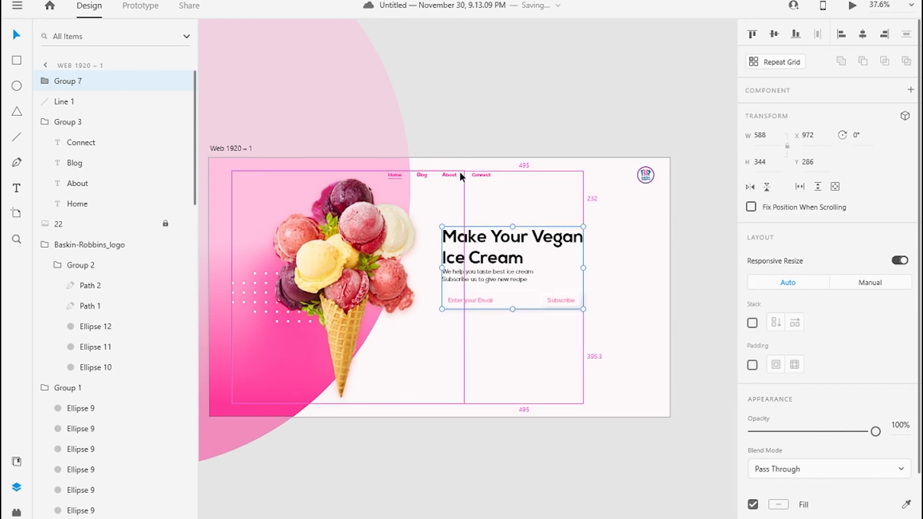
left_click(528, 150)
left_click_drag(552, 493, 549, 427)
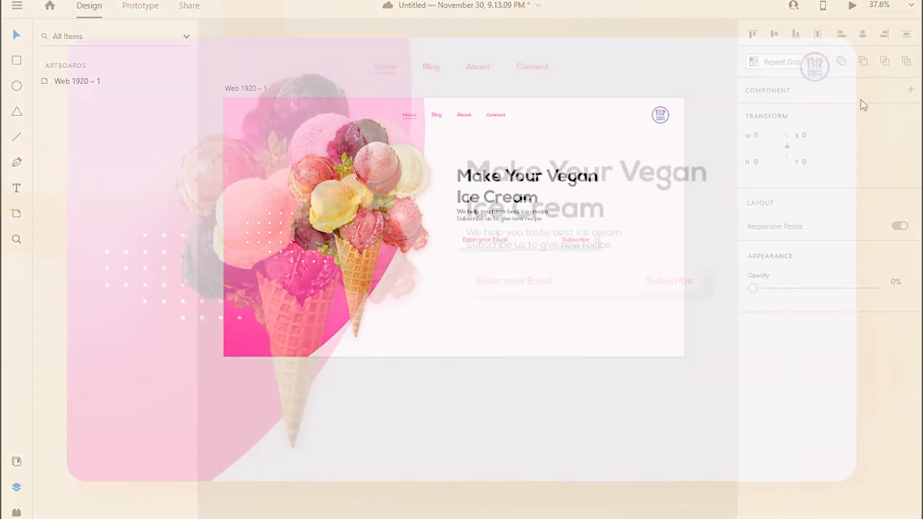